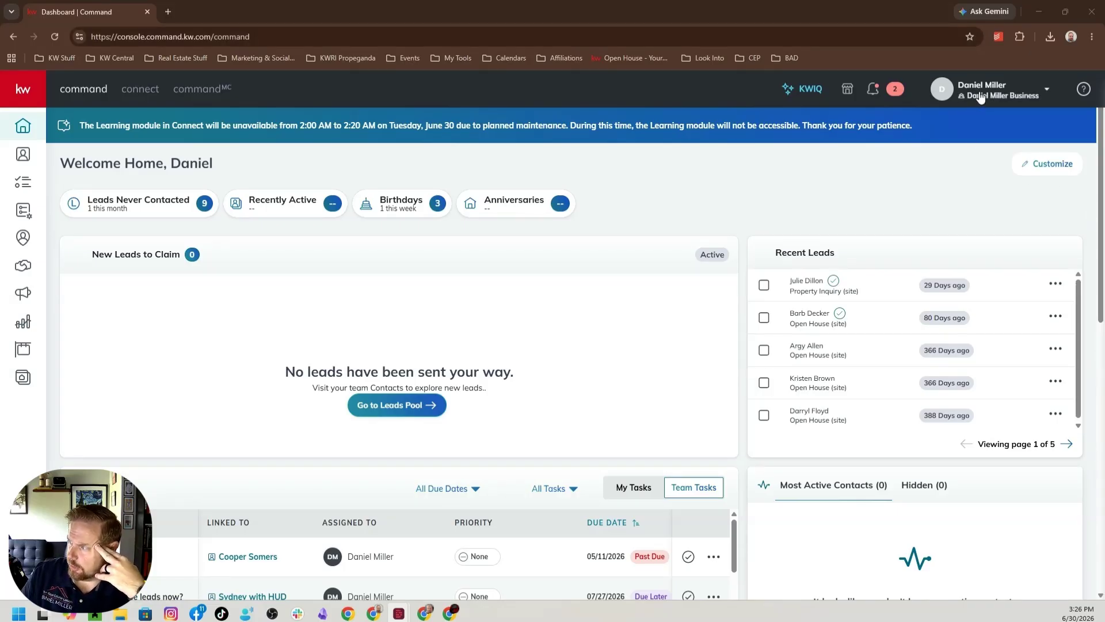
Open Lone Wolf Transact from the connected applications in the Command account settings.
left_click(981, 95)
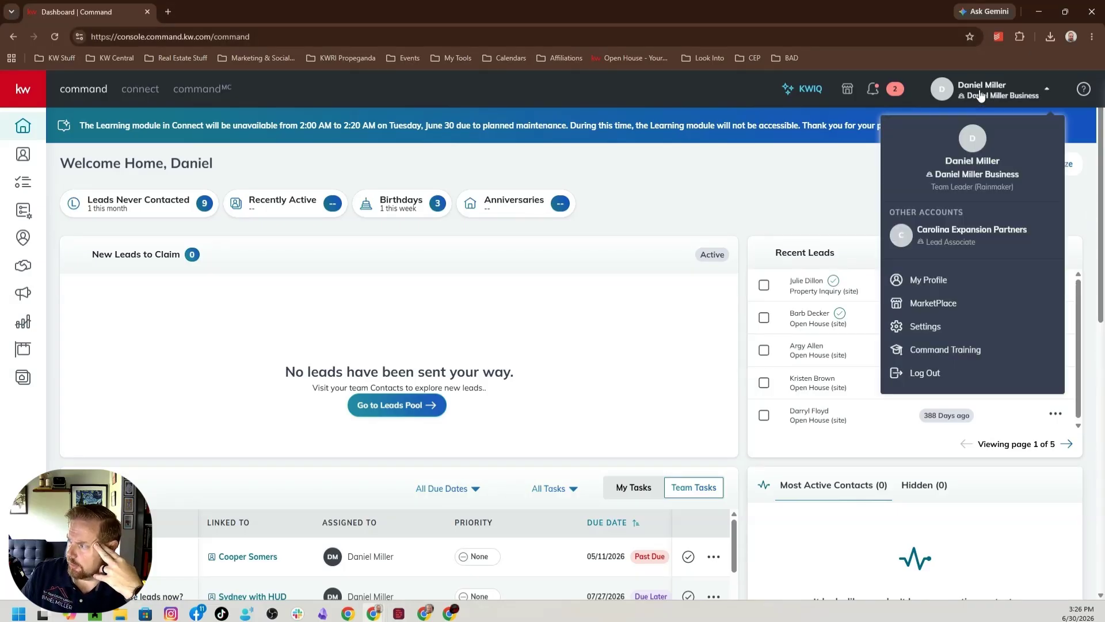
left_click(927, 330)
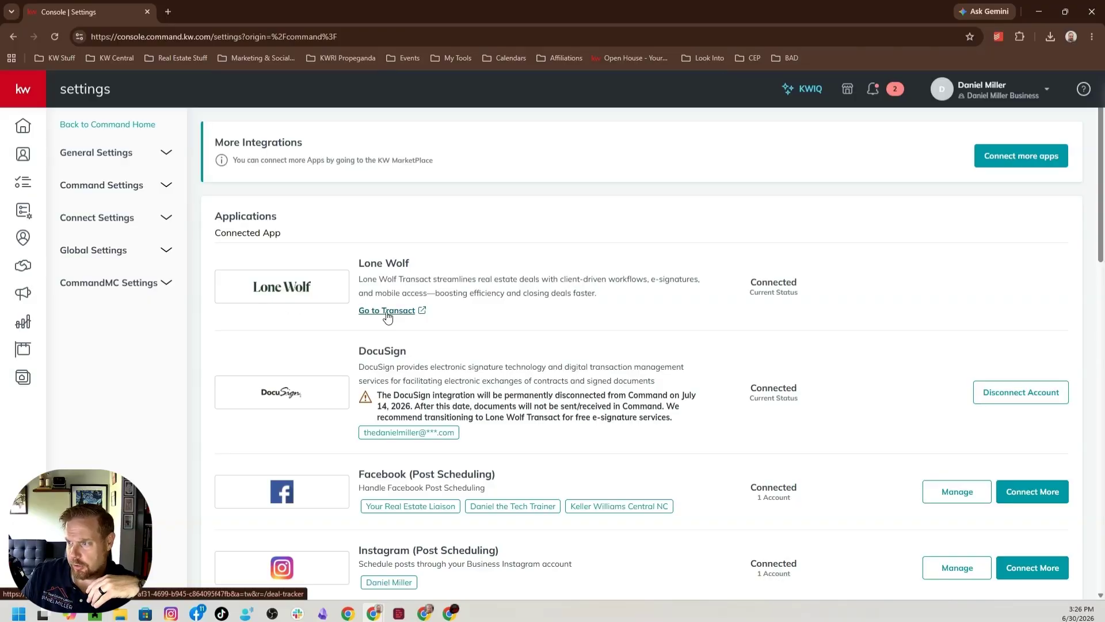
left_click(387, 311)
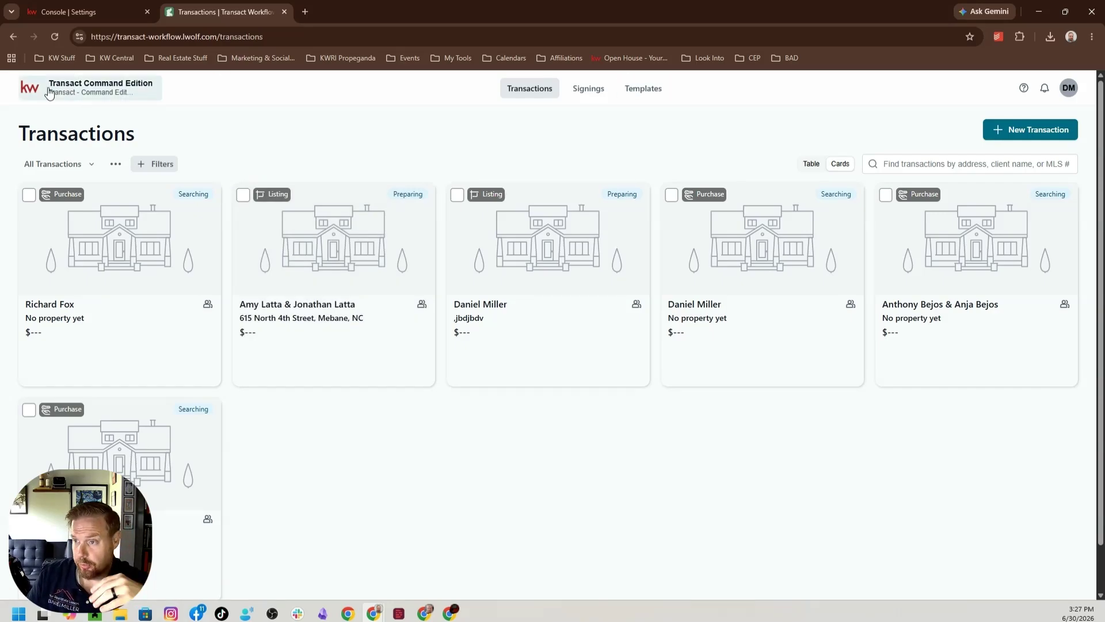
Switch from Transact Command Edition to Authentisign and open its user settings.
left_click(107, 93)
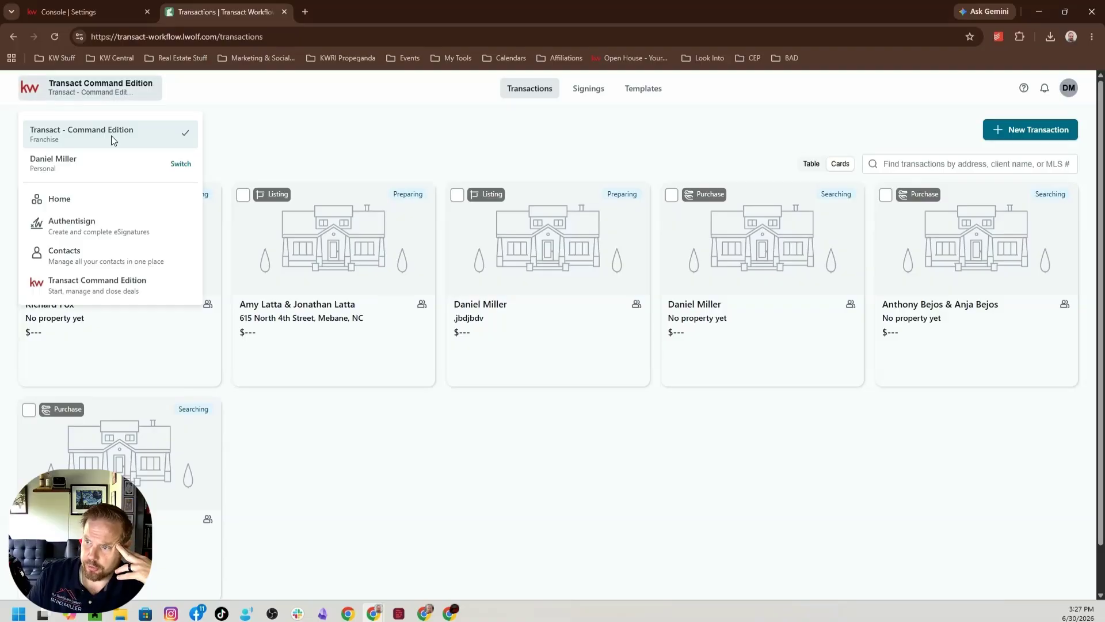
left_click(89, 227)
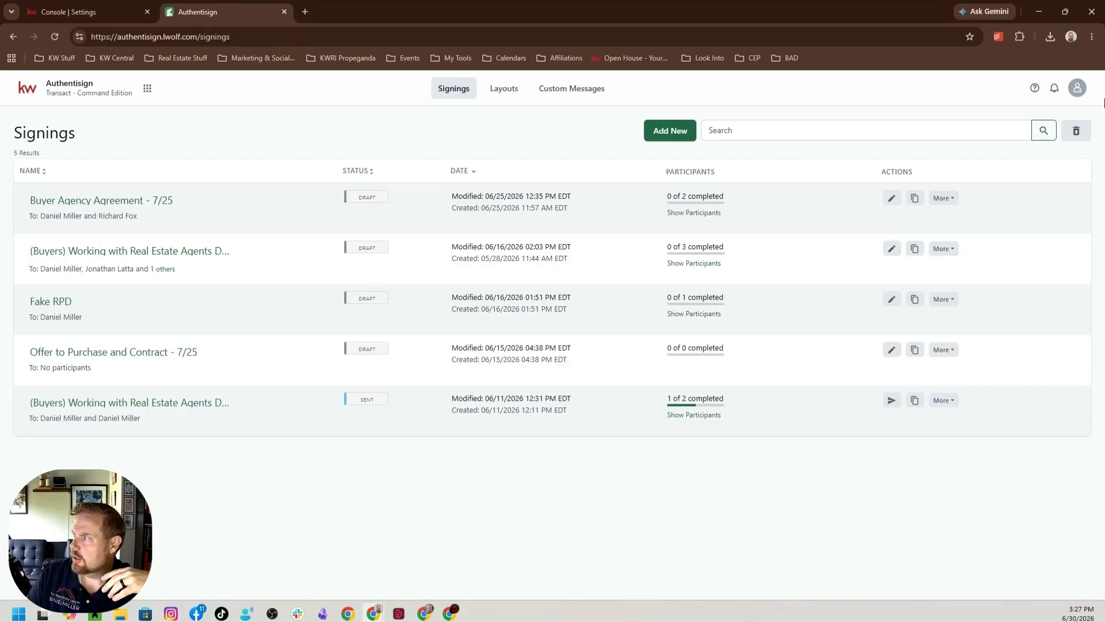
left_click(1079, 89)
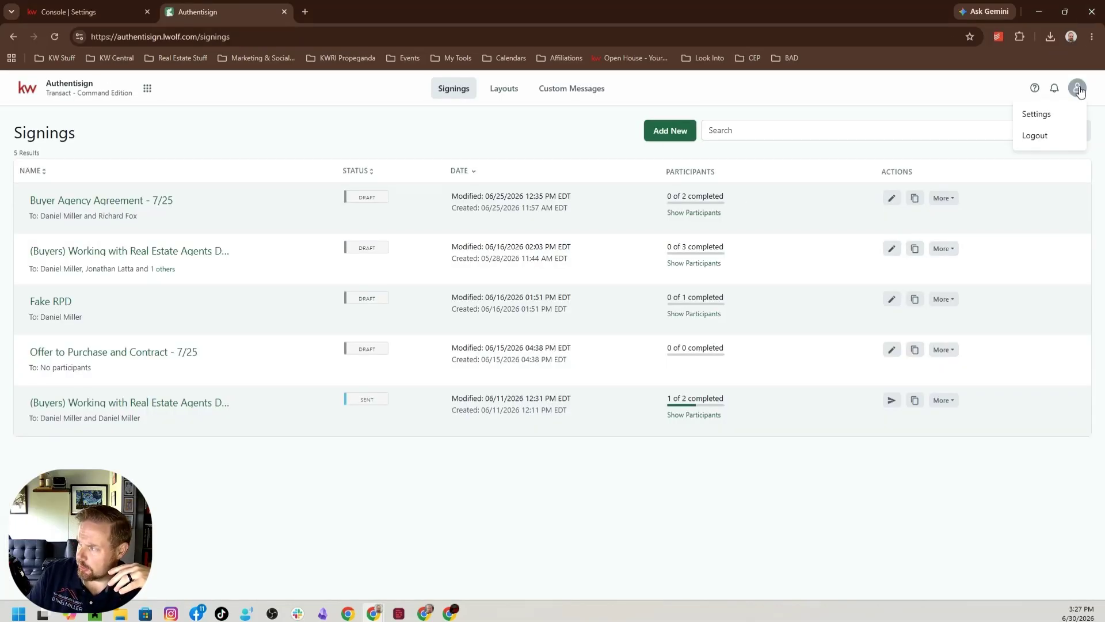
left_click(1047, 117)
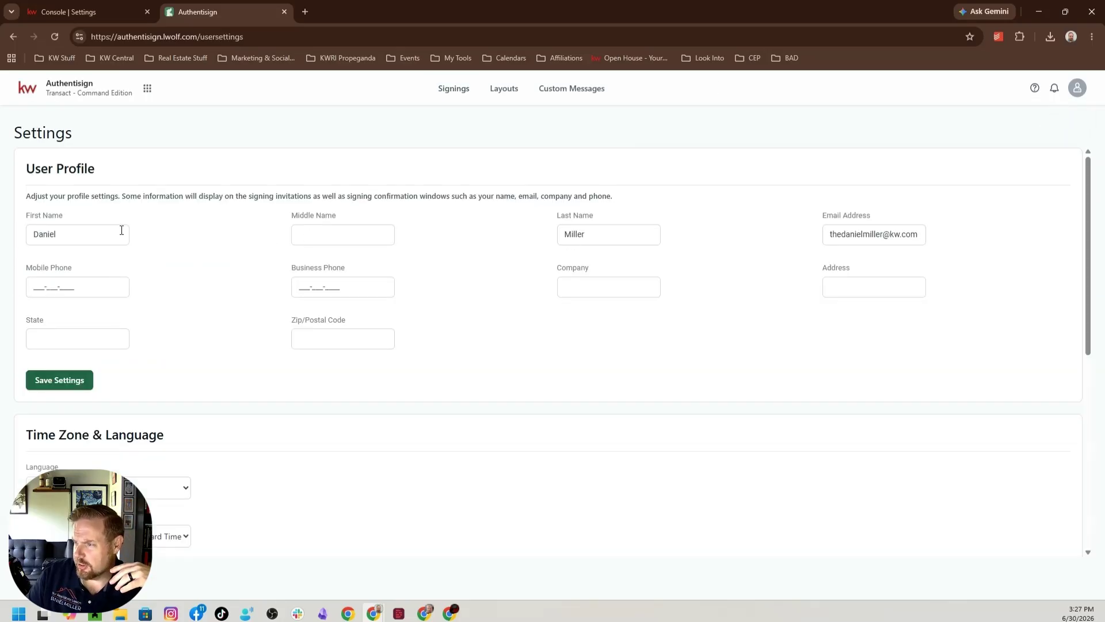
Enter the mobile phone and business phone numbers in the user profile.
left_click(45, 287)
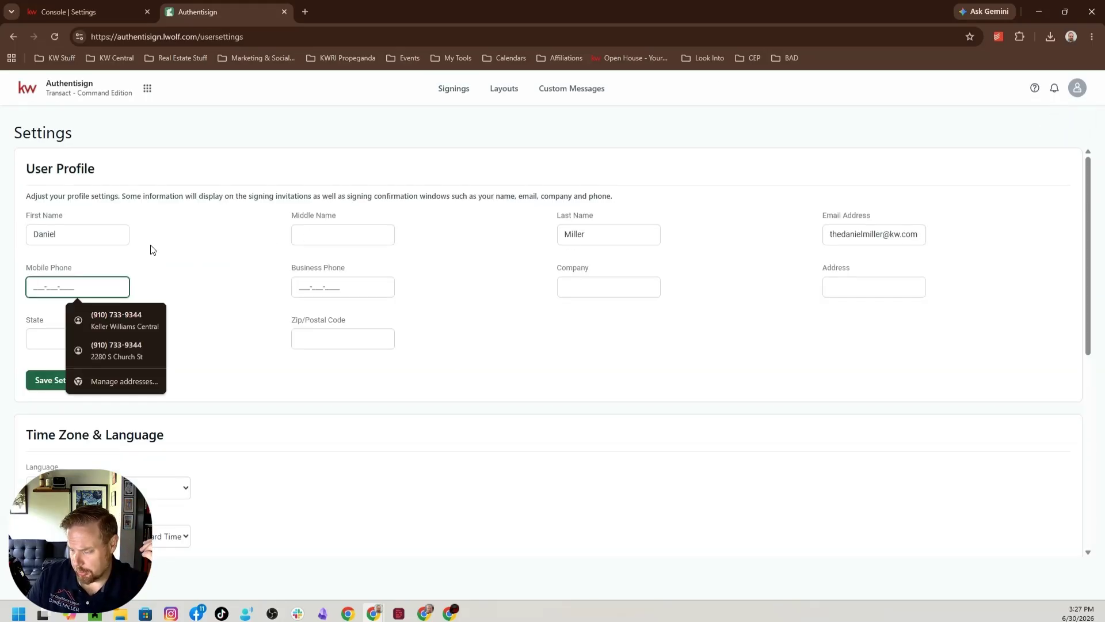
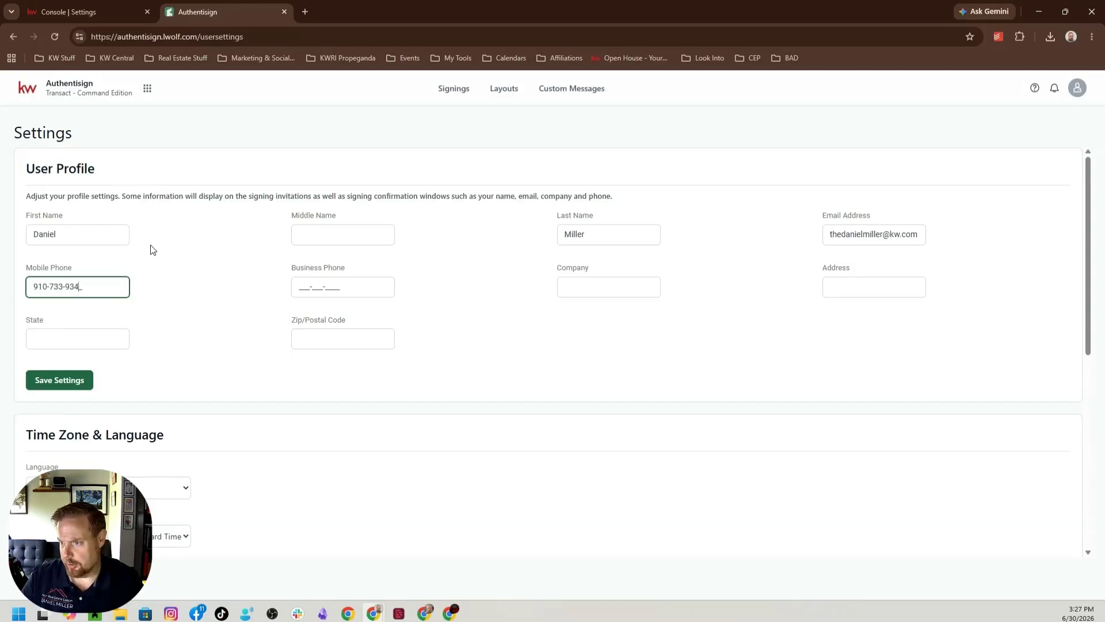
key("Tab")
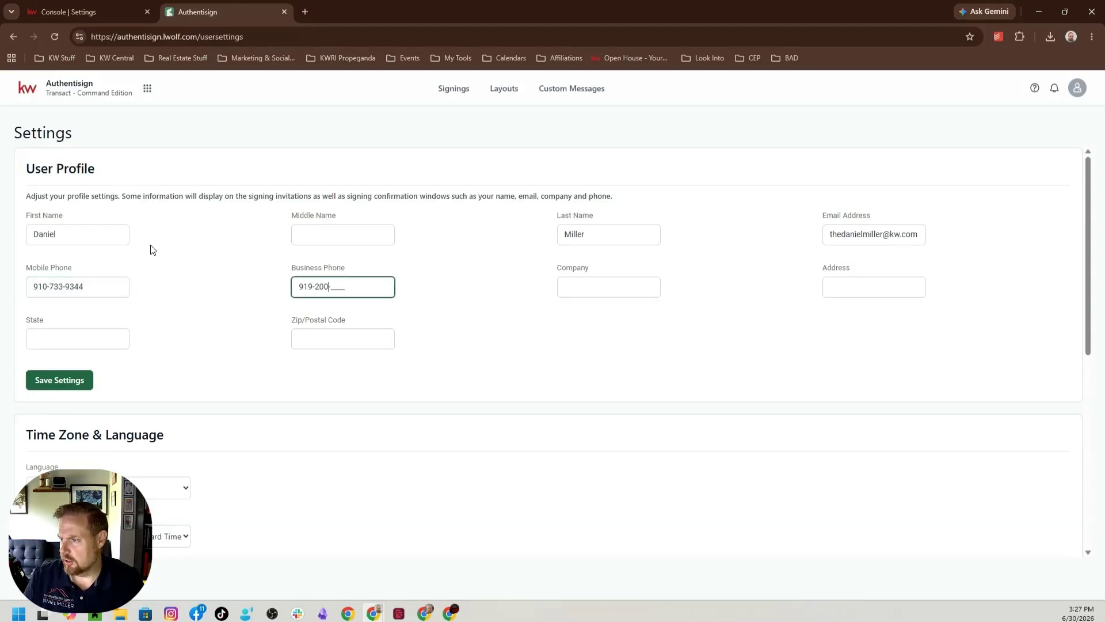
key("Tab")
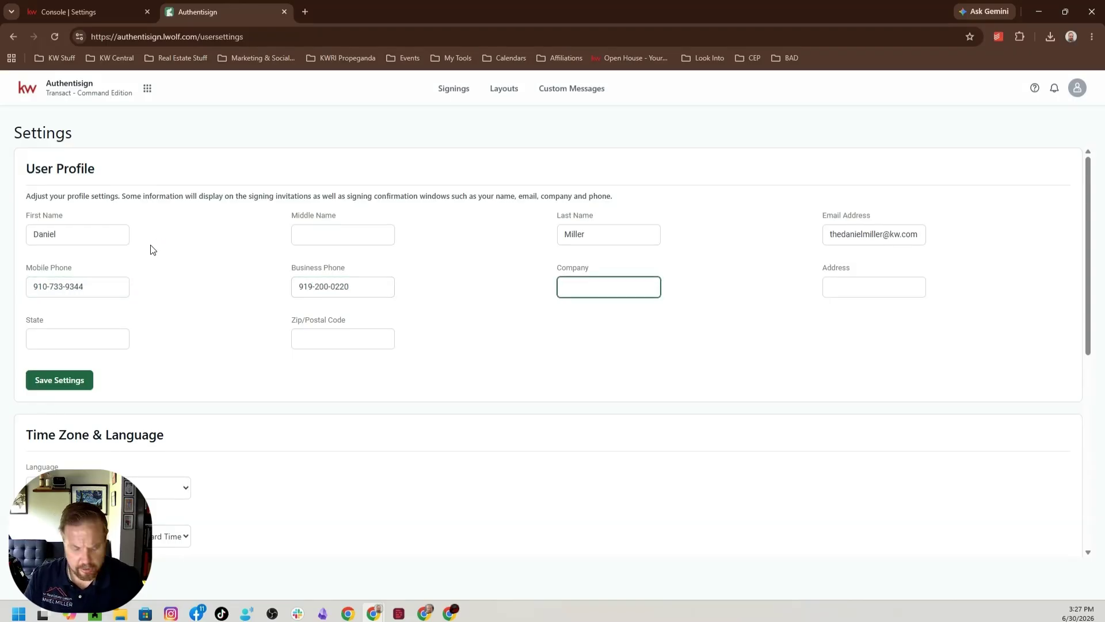
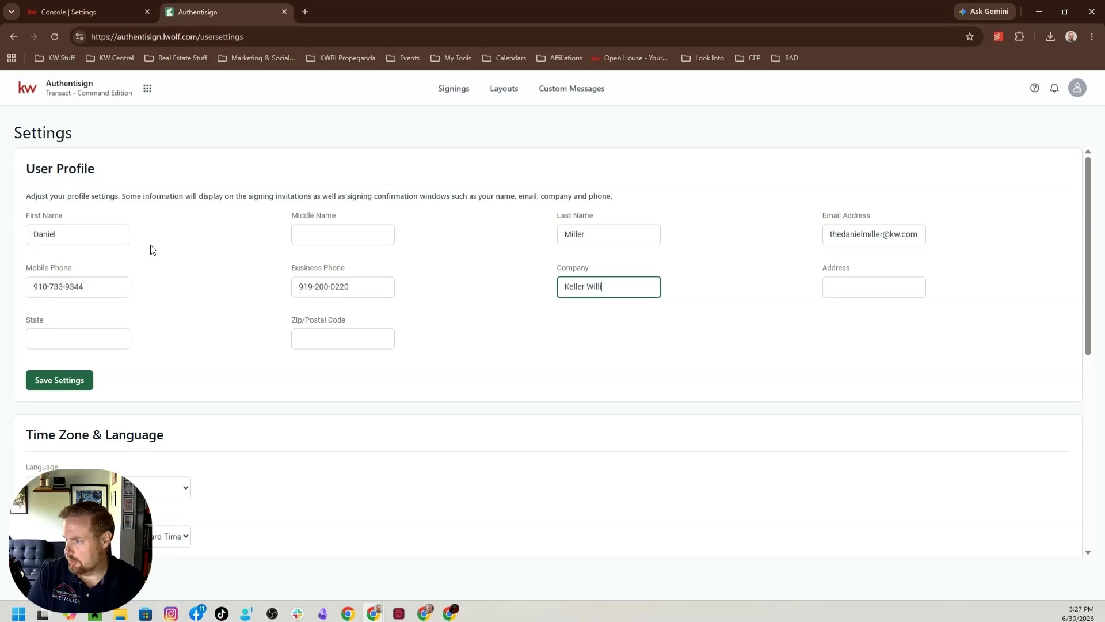
Set the profile's company to Keller Williams Central and enter the office street address with its suite number.
key("Tab")
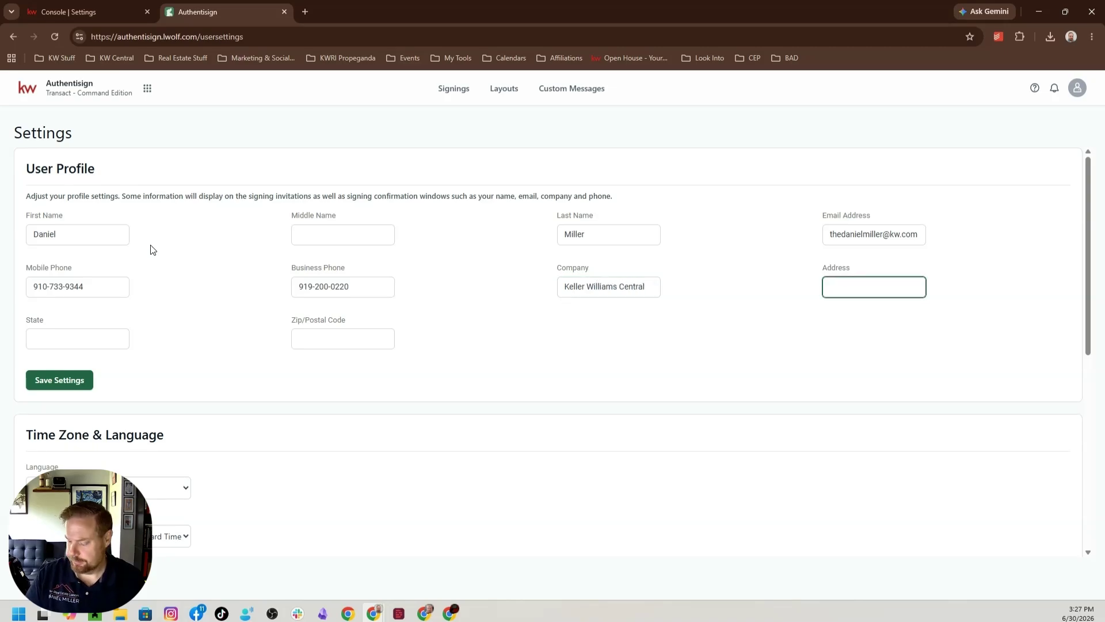
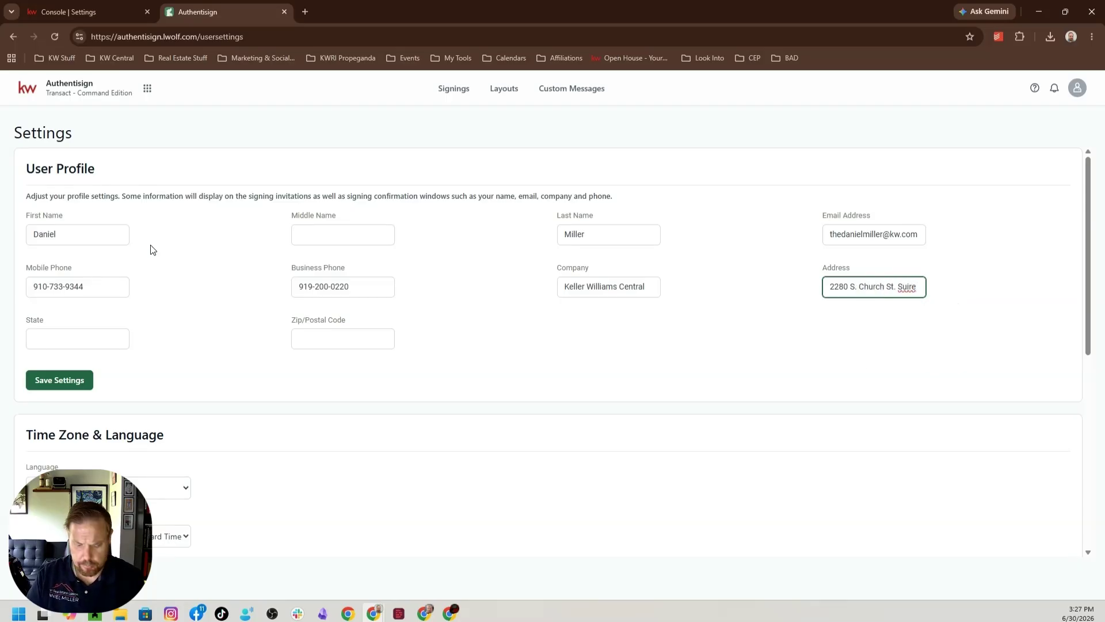
key("BackSpace")
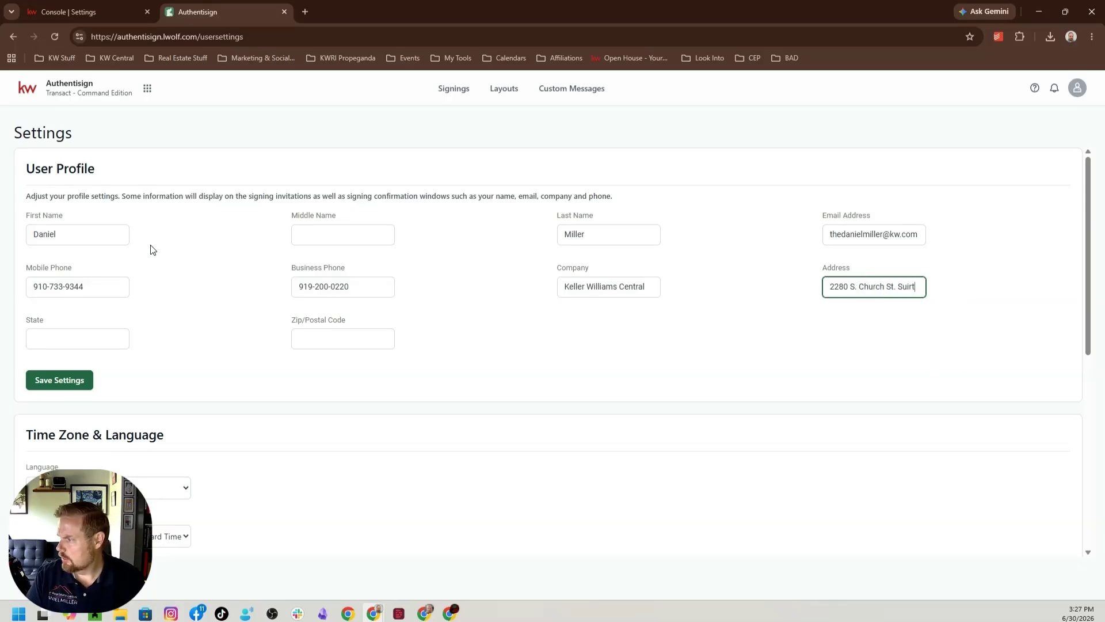
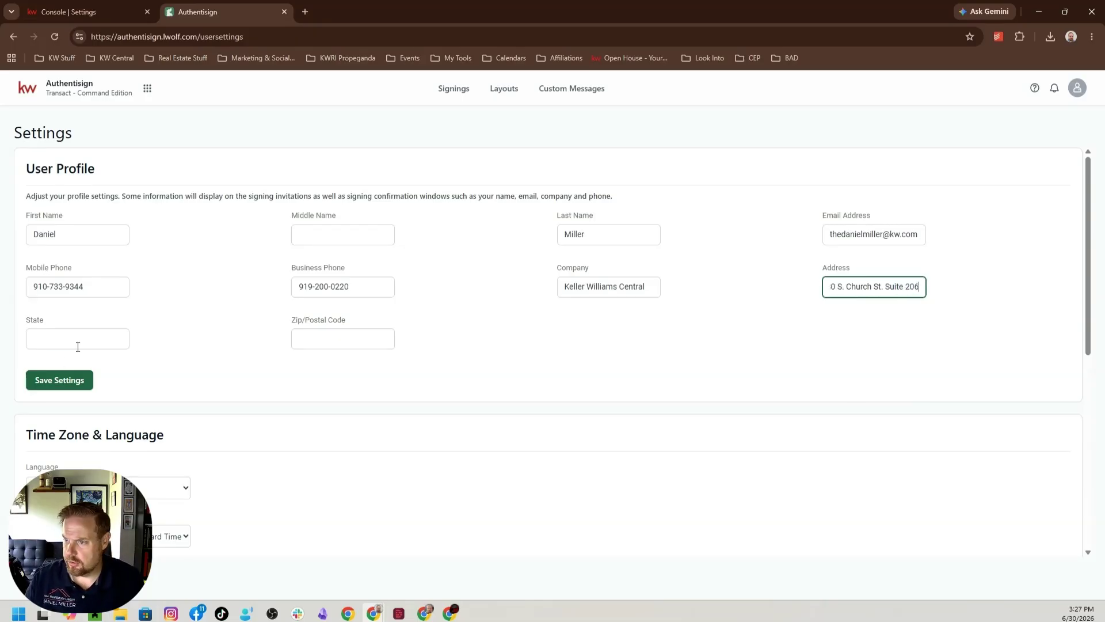
Set the profile's state to NC, enter the ZIP code and save the user profile settings.
left_click(78, 340)
type("NC")
key("Tab")
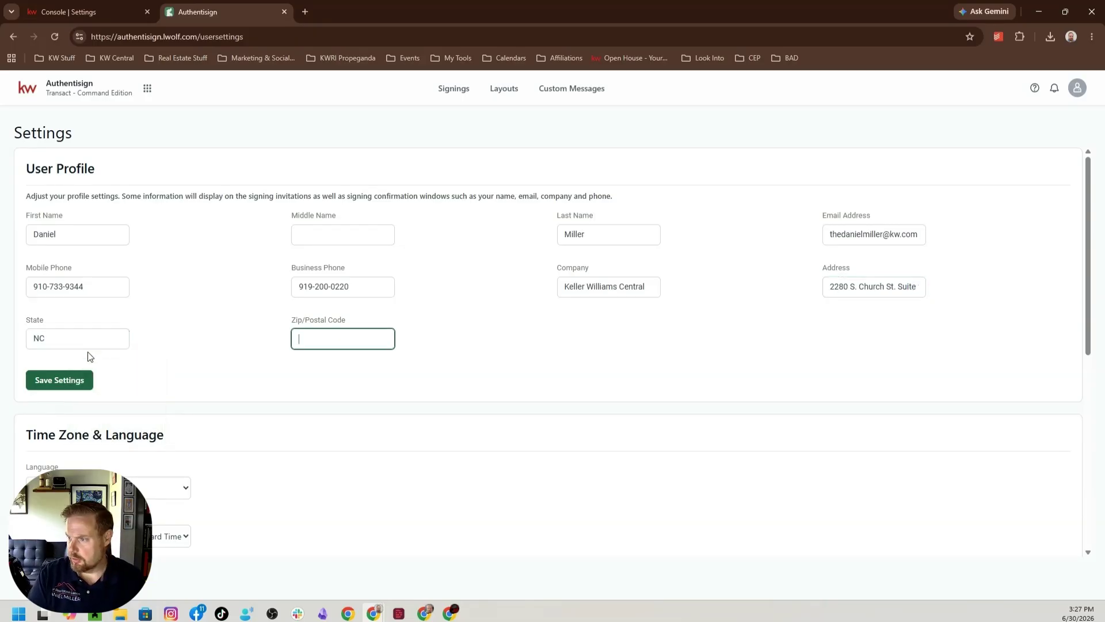
type("27215")
key("Tab")
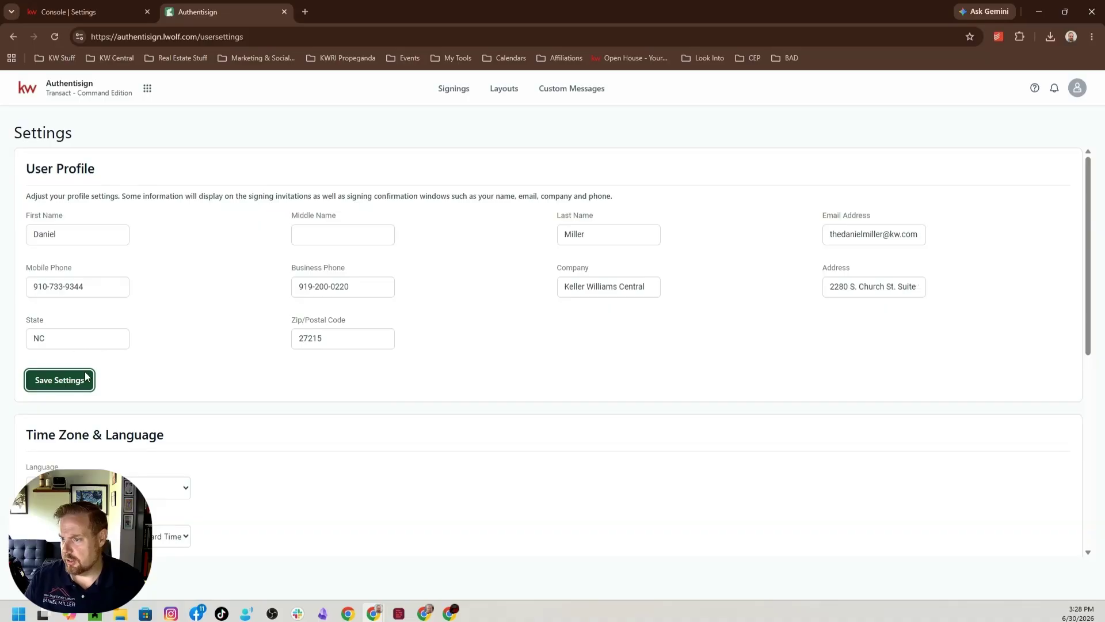
left_click(79, 379)
Add Headshot (4).png as the personal branding photo, cropped to a square around the head and shoulders.
scroll(80, 375, "down", 1)
scroll(81, 375, "down", 5)
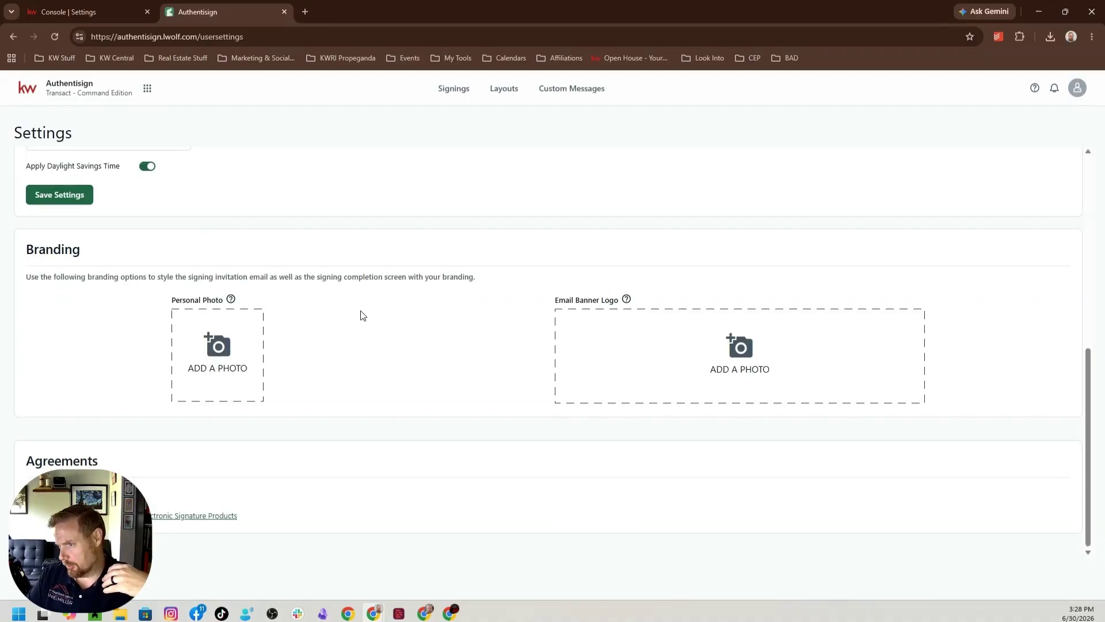
left_click(239, 365)
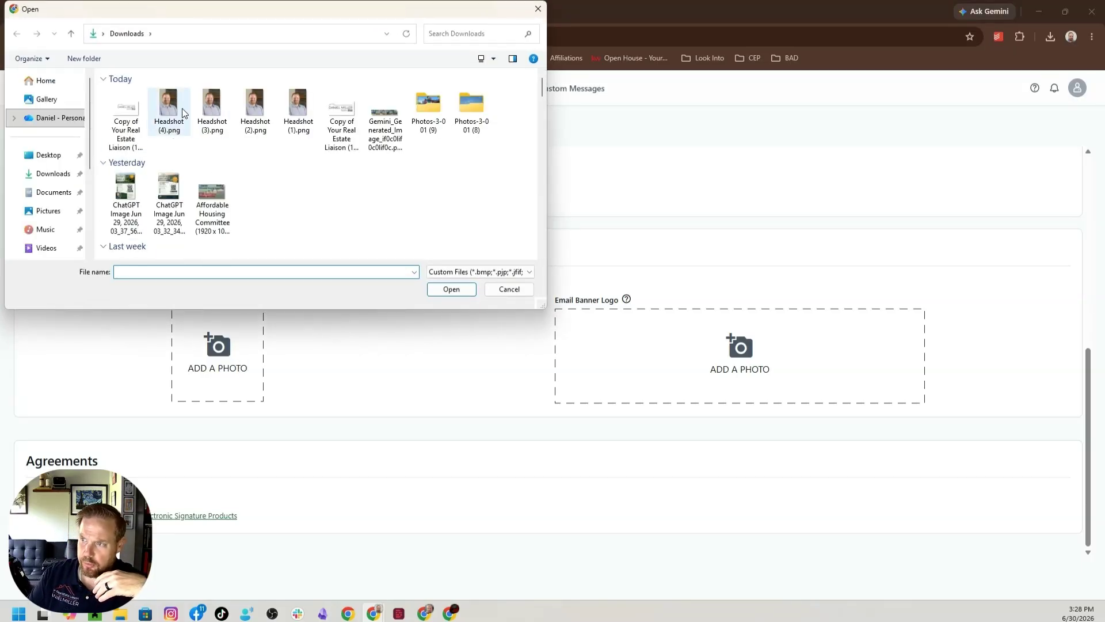
double_click(181, 110)
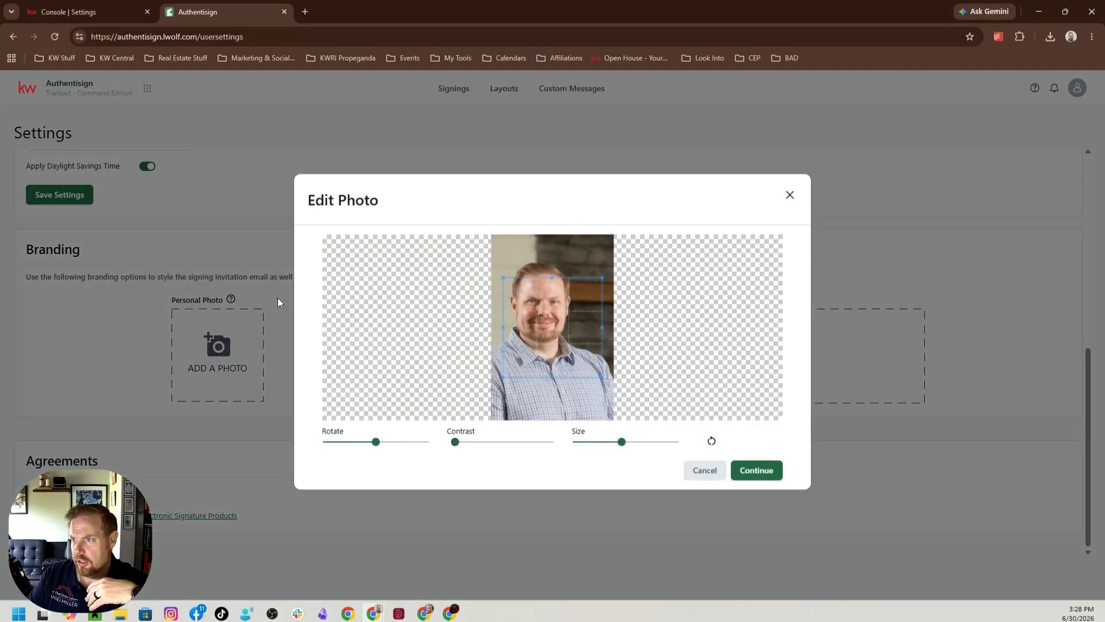
left_click_drag(538, 311, 538, 302)
mouse_move(593, 361)
left_mouse_down()
mouse_move(608, 378)
mouse_move(599, 359)
left_mouse_up()
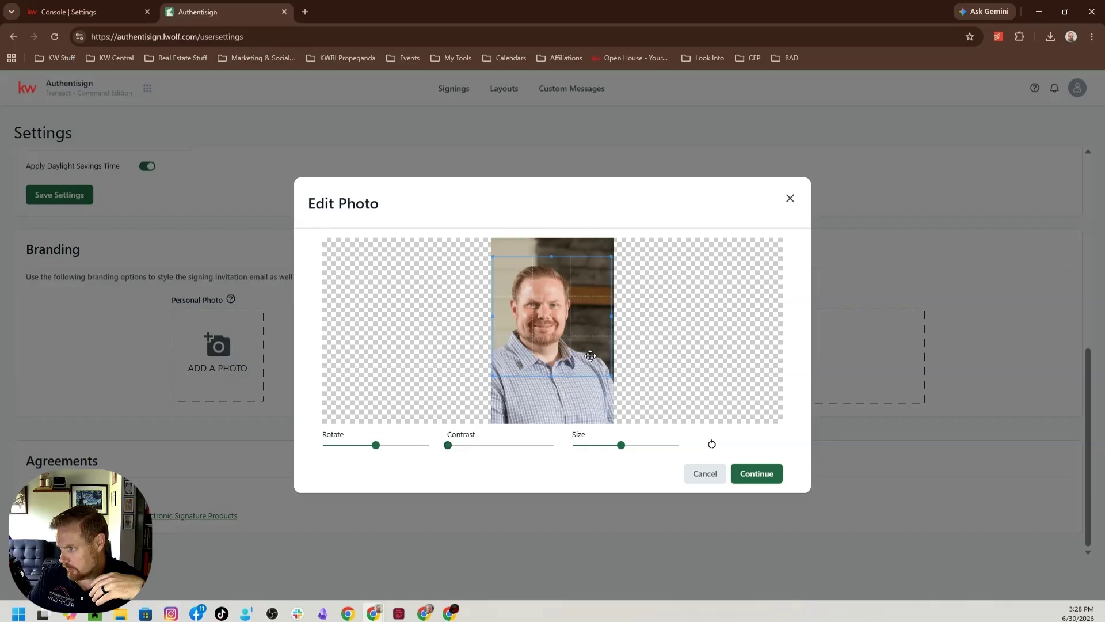
left_click(766, 474)
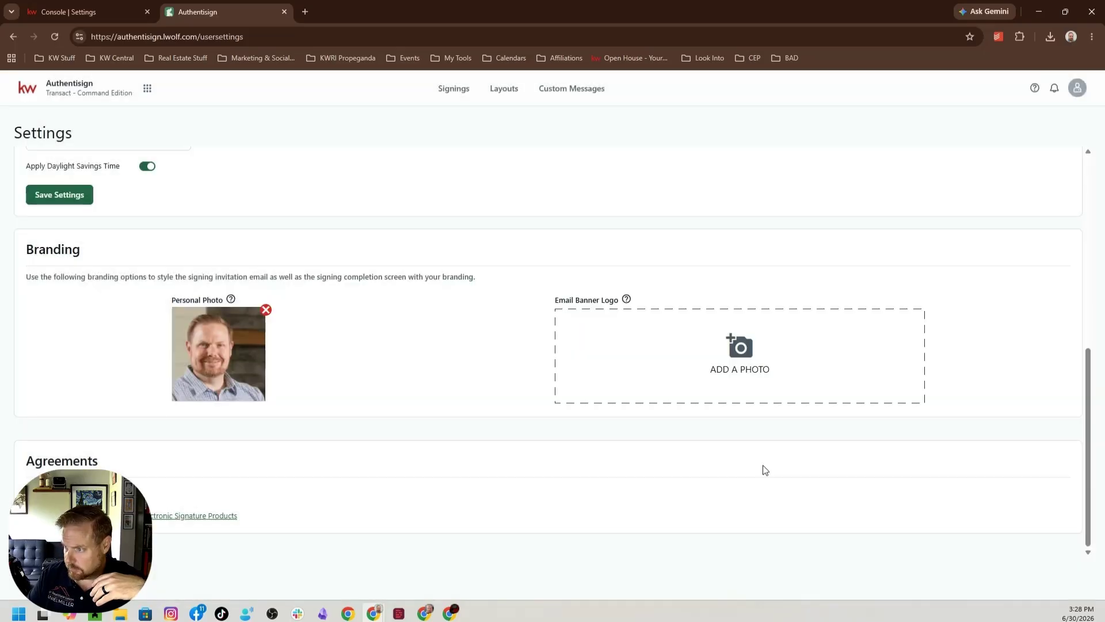
Choose the first "Copy of Your Real Estate Liaison" image from Downloads as the email banner logo.
left_click(736, 337)
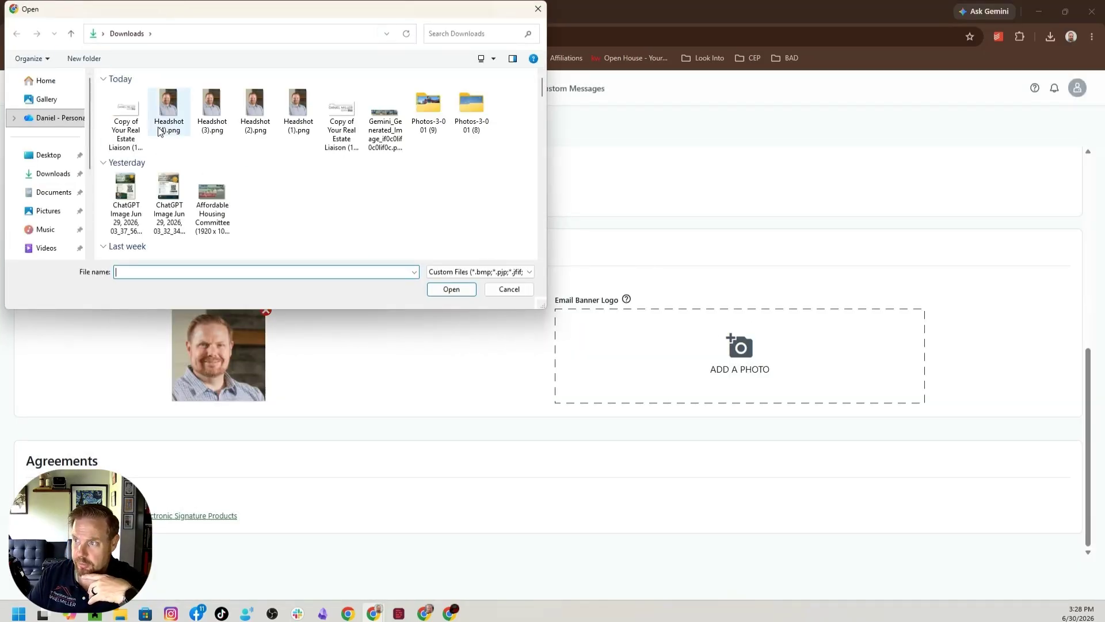
left_click(119, 103)
left_click(451, 289)
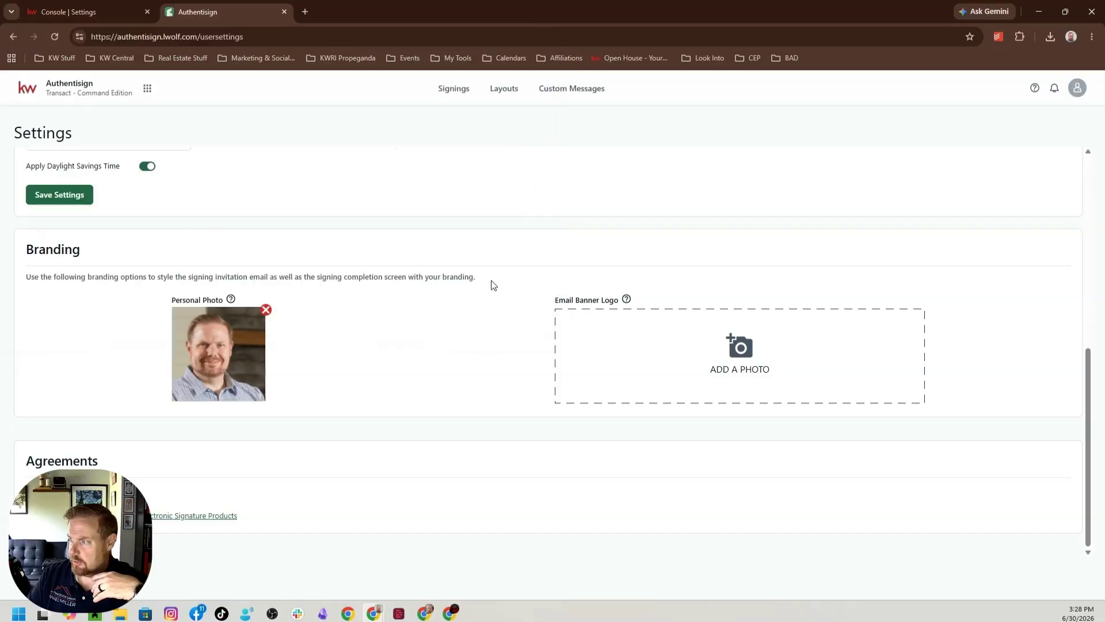
Crop the email banner logo with a wide frame enclosing the roofline, tagline, name and brokerage marks, and apply the crop.
left_click_drag(550, 336, 568, 339)
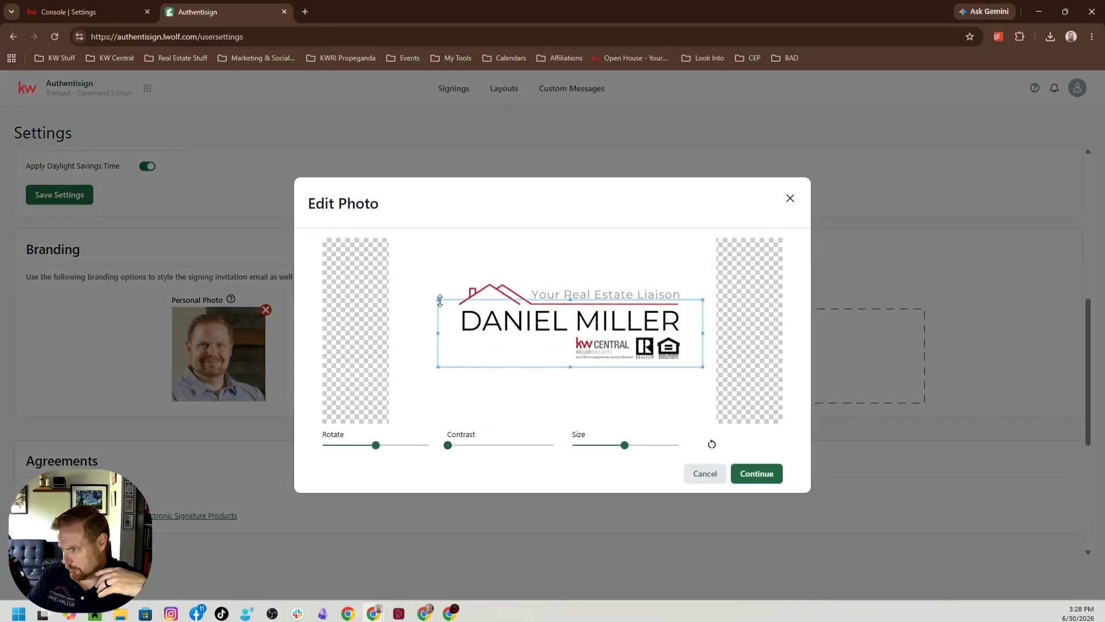
left_click_drag(441, 300, 351, 276)
left_click_drag(428, 279, 431, 280)
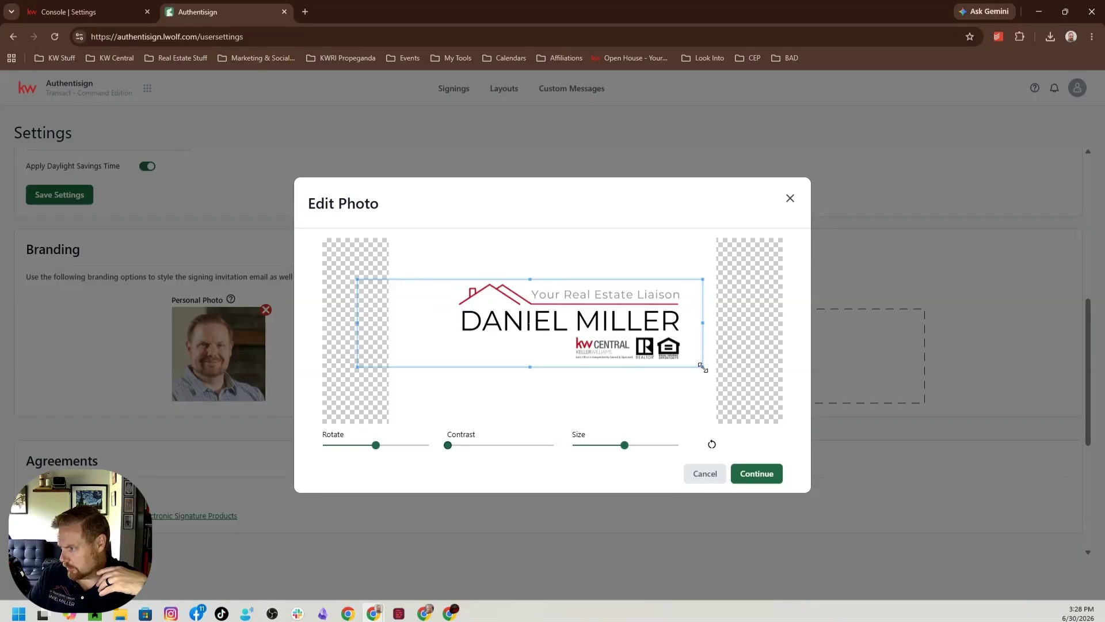
left_click_drag(702, 366, 689, 358)
left_click_drag(612, 346, 637, 344)
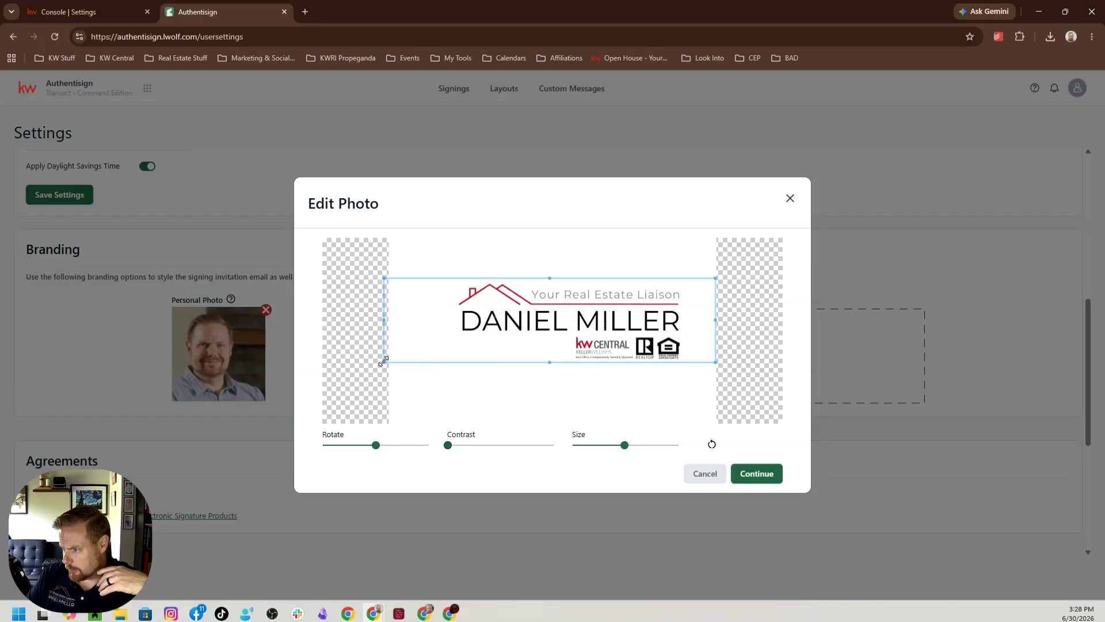
left_click_drag(383, 361, 391, 359)
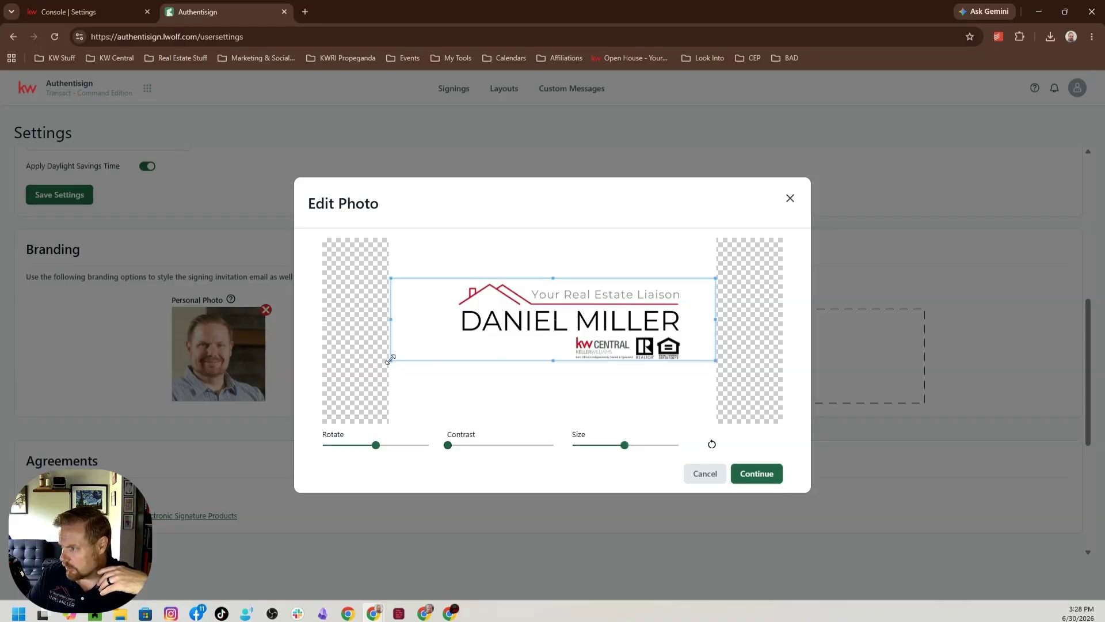
key("Tab")
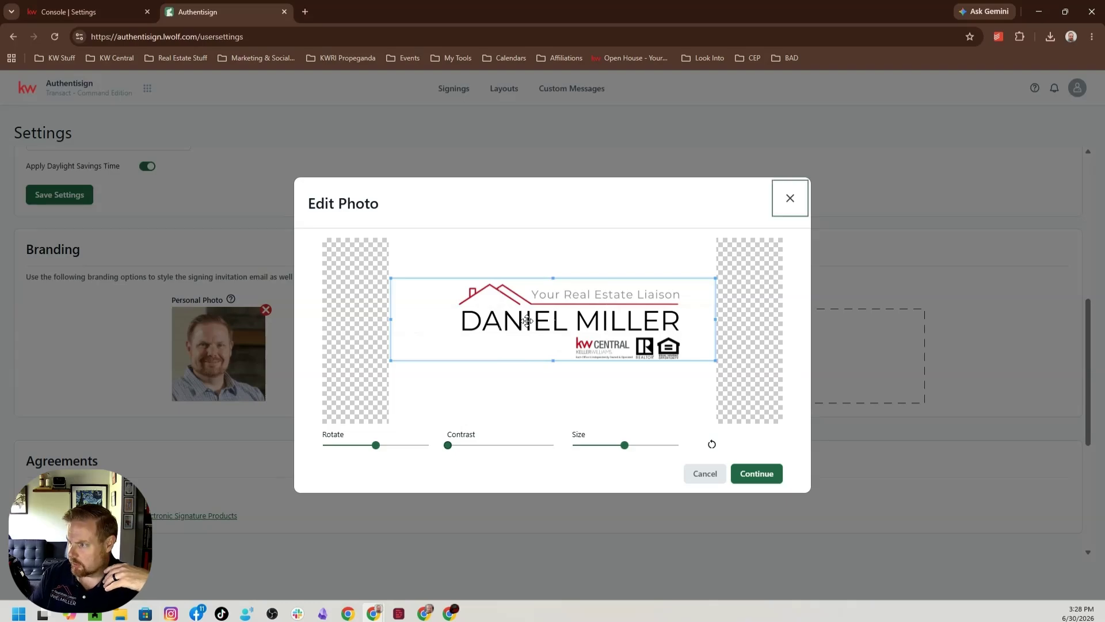
left_click_drag(548, 307, 549, 309)
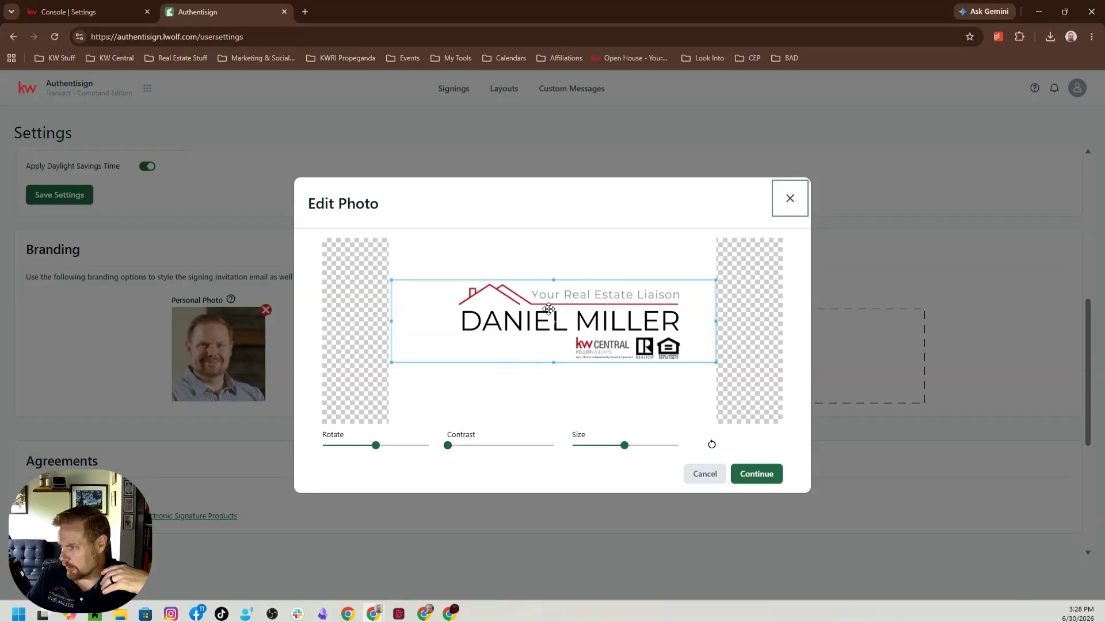
left_click(692, 432)
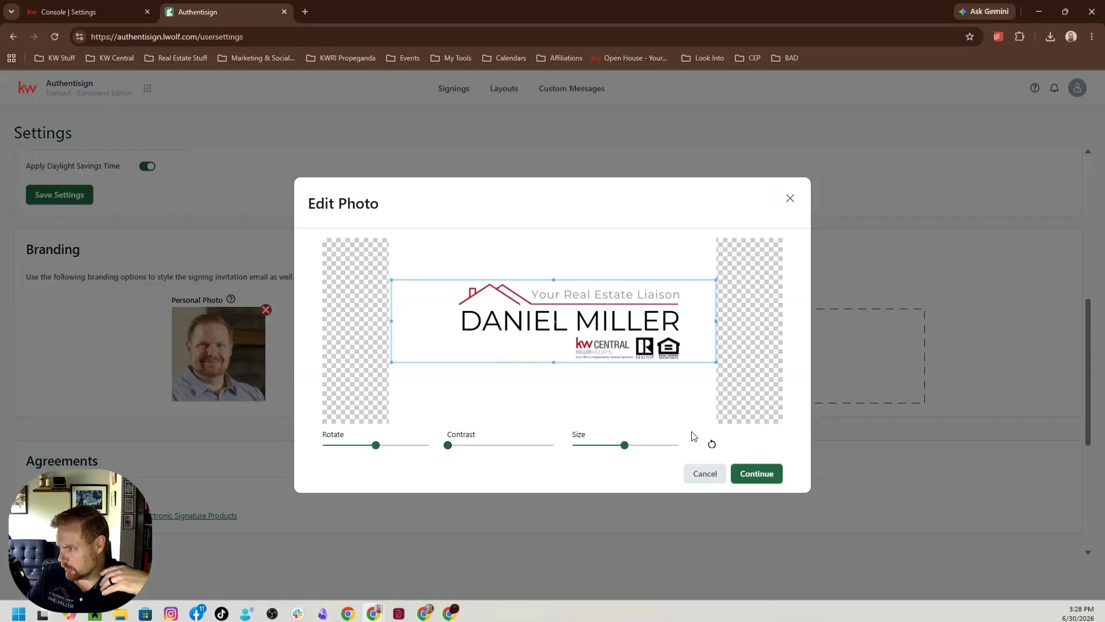
left_click(751, 475)
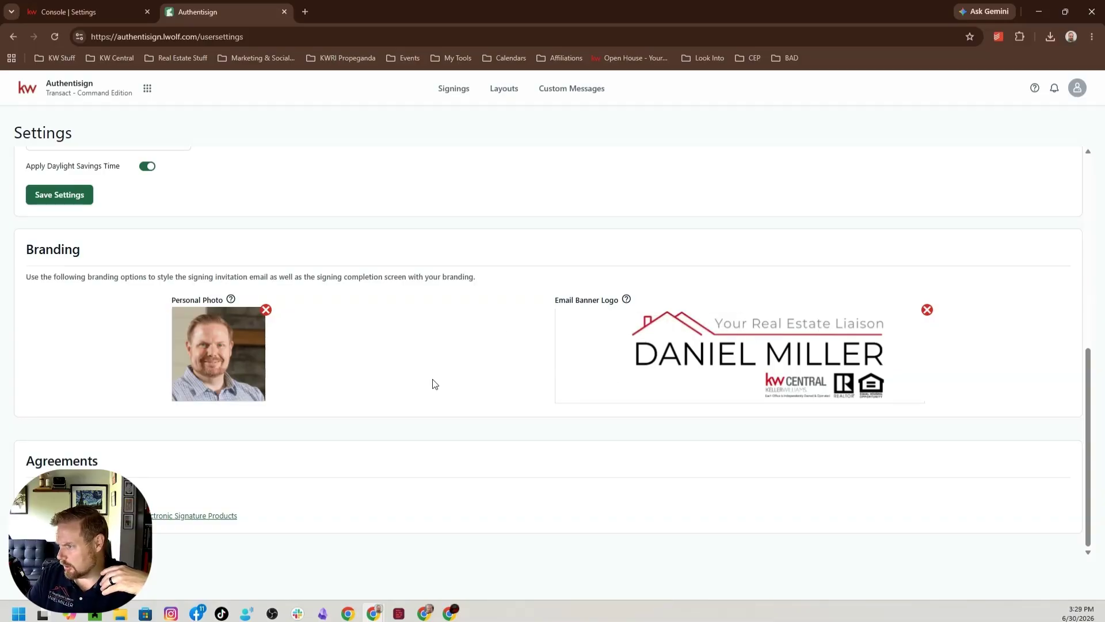
Replace the email banner logo with Copy of Your Real Estate Liaison (1280 x 720 px) (3).png, cropped closely around the whole logo.
left_click(755, 349)
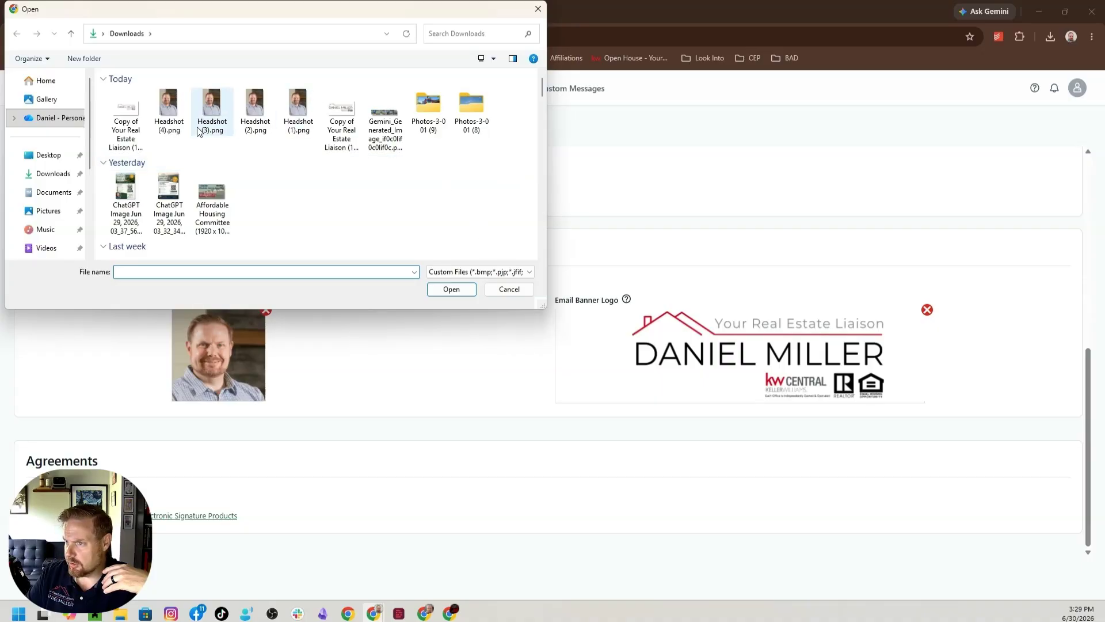
left_click(123, 123)
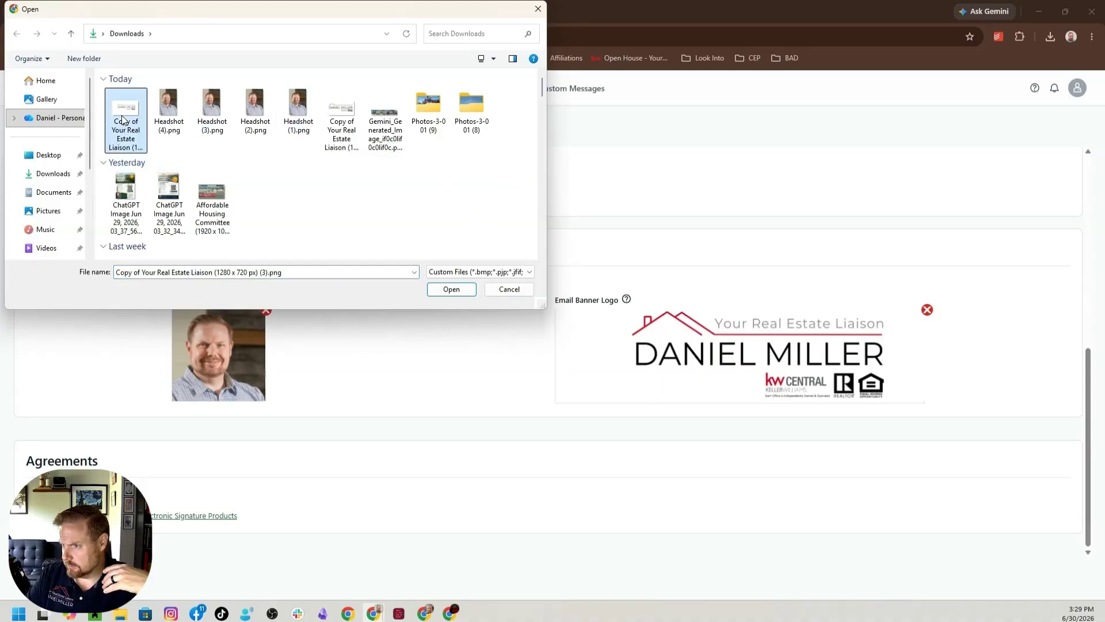
double_click(123, 120)
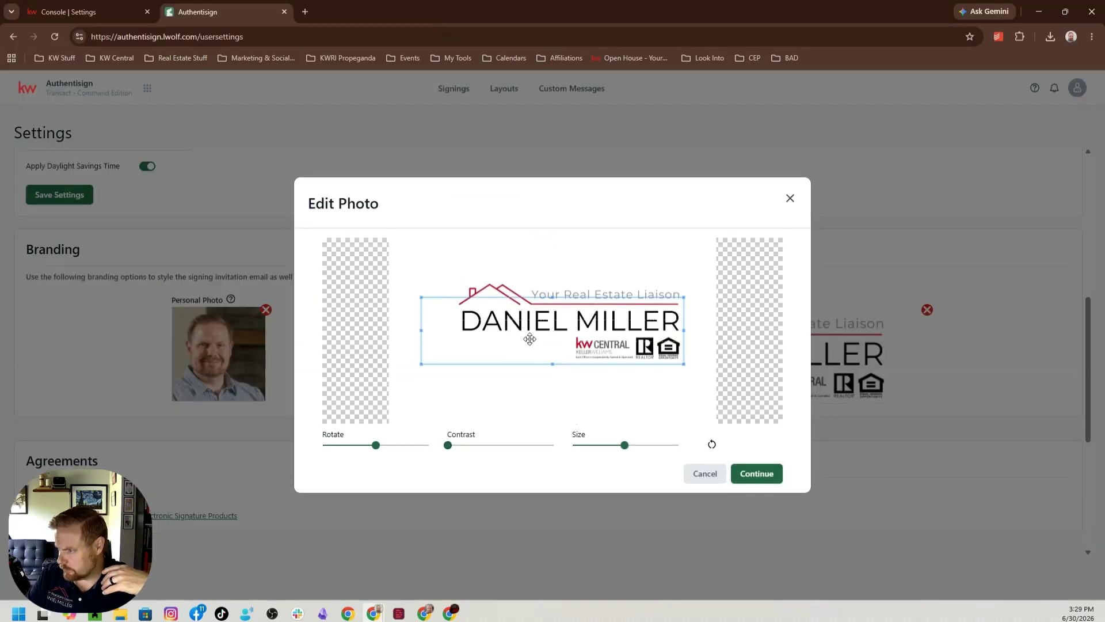
left_click_drag(529, 339, 553, 339)
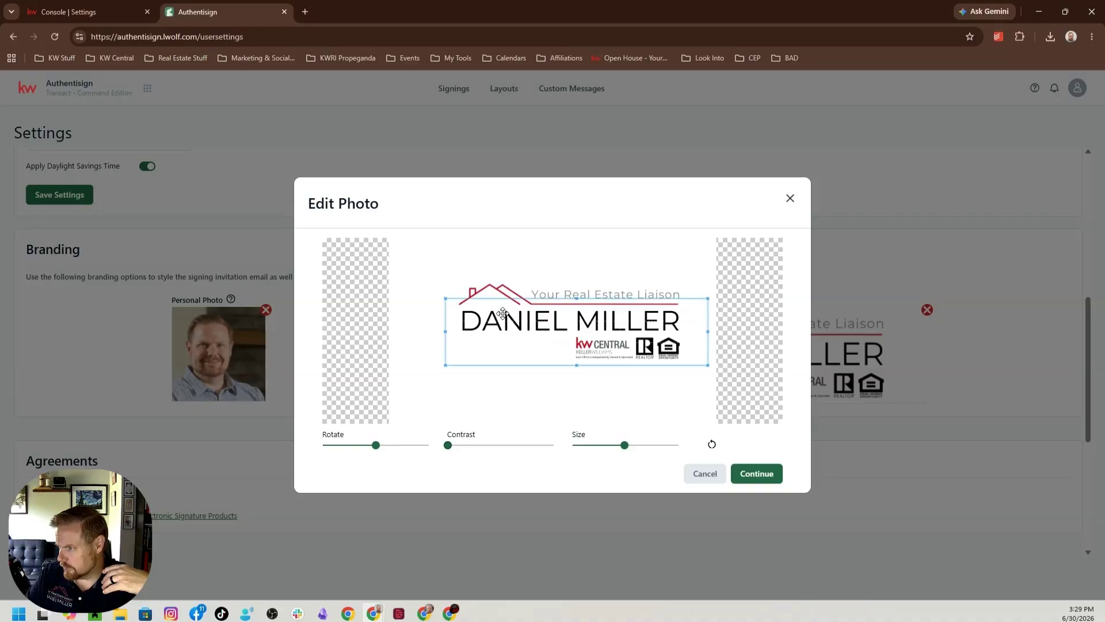
left_click_drag(503, 312, 528, 329)
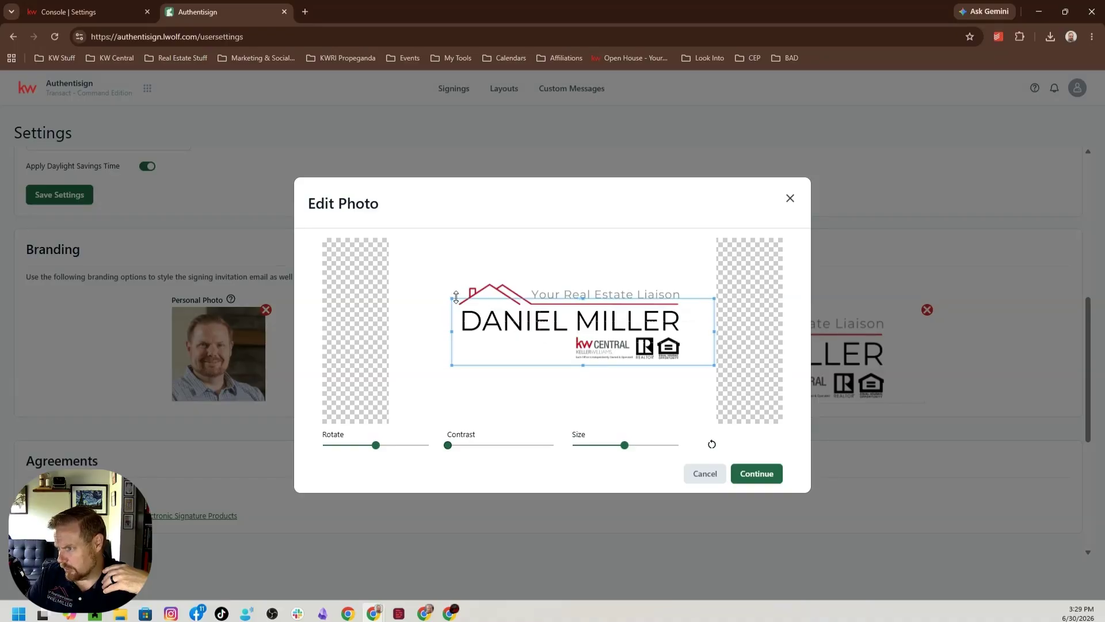
left_click_drag(452, 298, 443, 285)
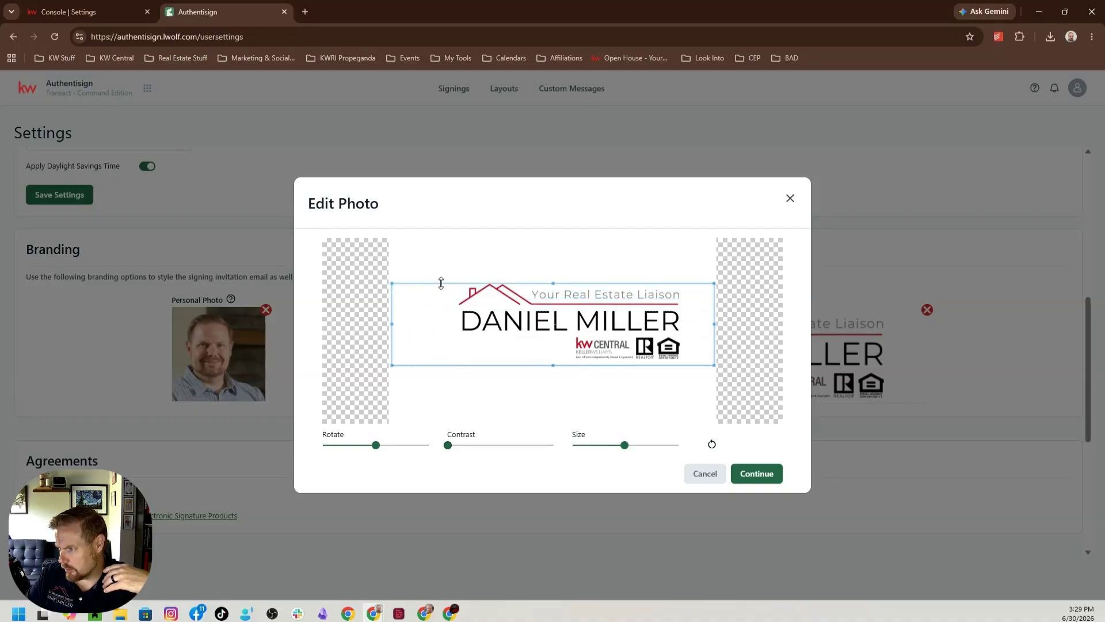
left_click_drag(548, 344, 547, 342)
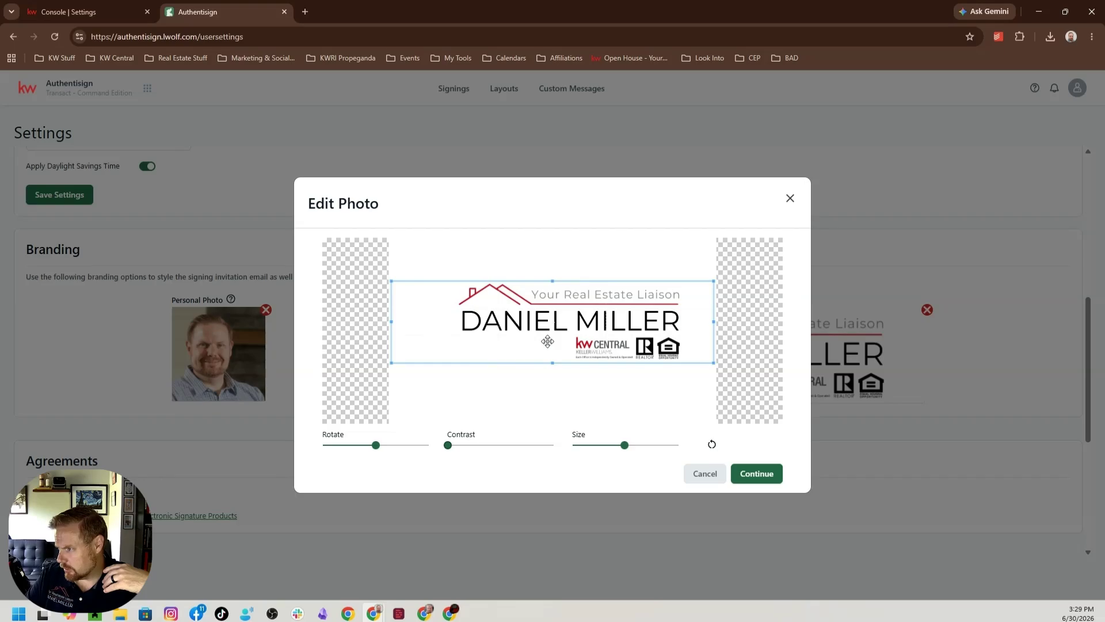
left_click(769, 482)
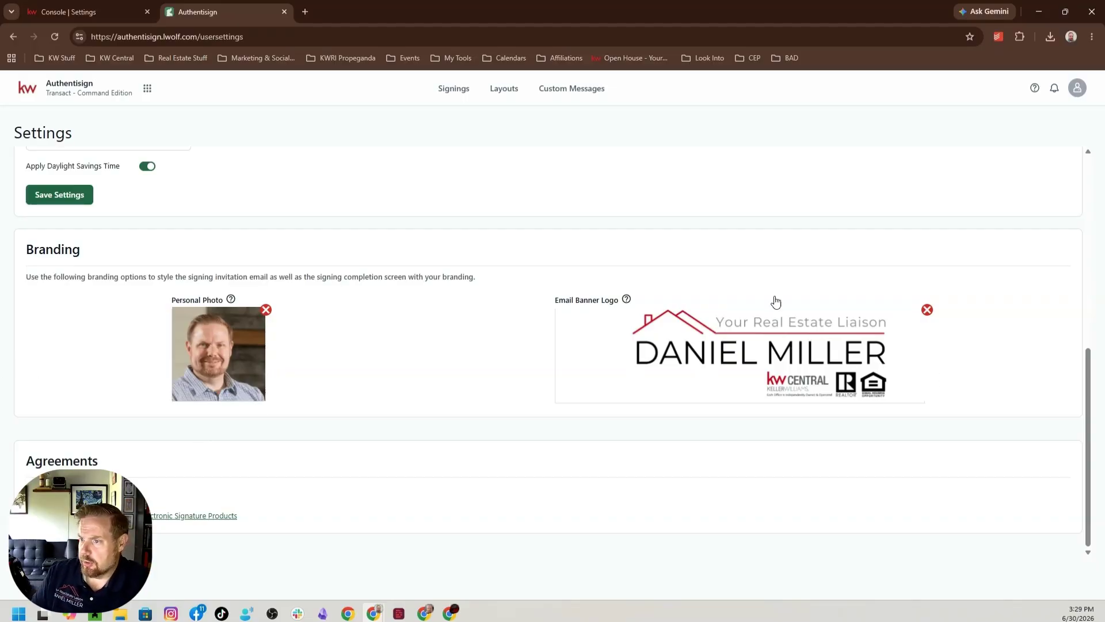
Go to the Lone Wolf Foundation home page and reopen Authentisign from there.
scroll(282, 247, "up", 7)
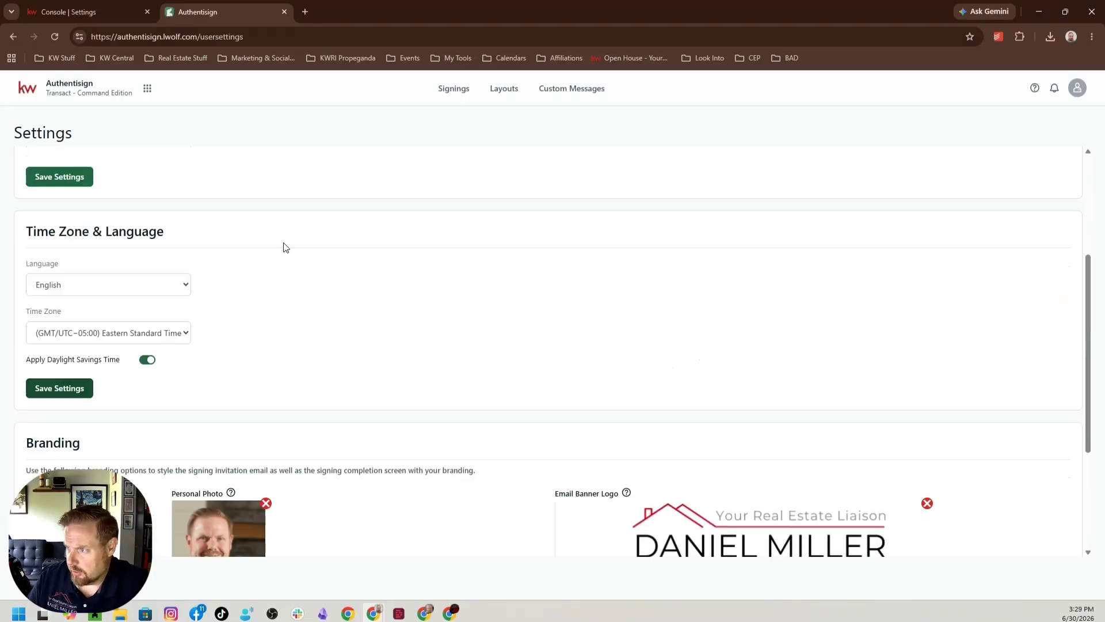
left_click(44, 91)
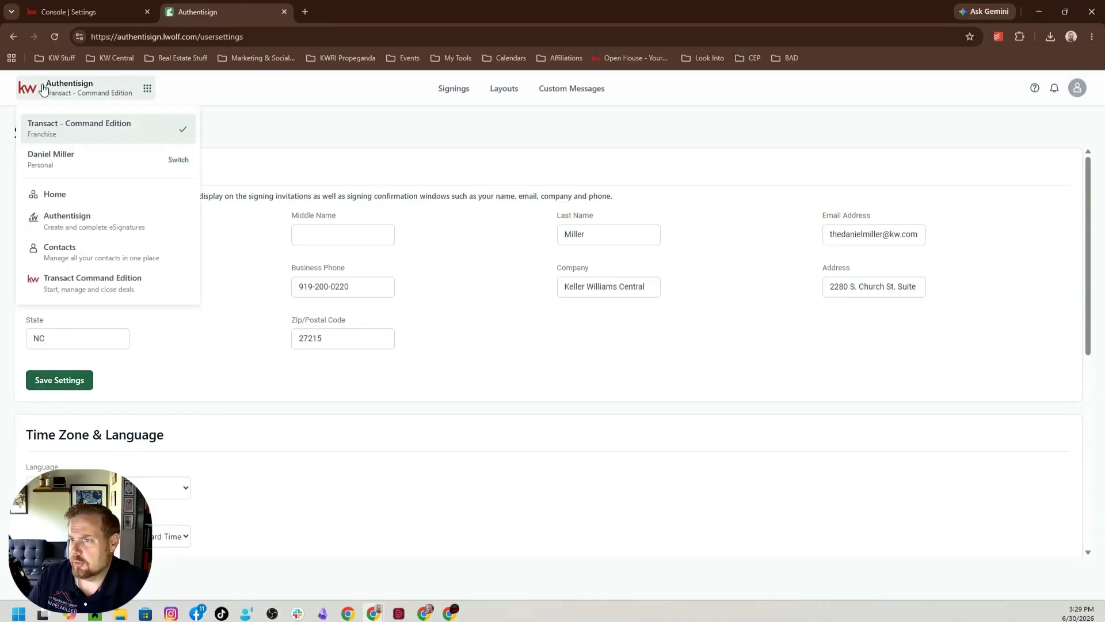
left_click(56, 199)
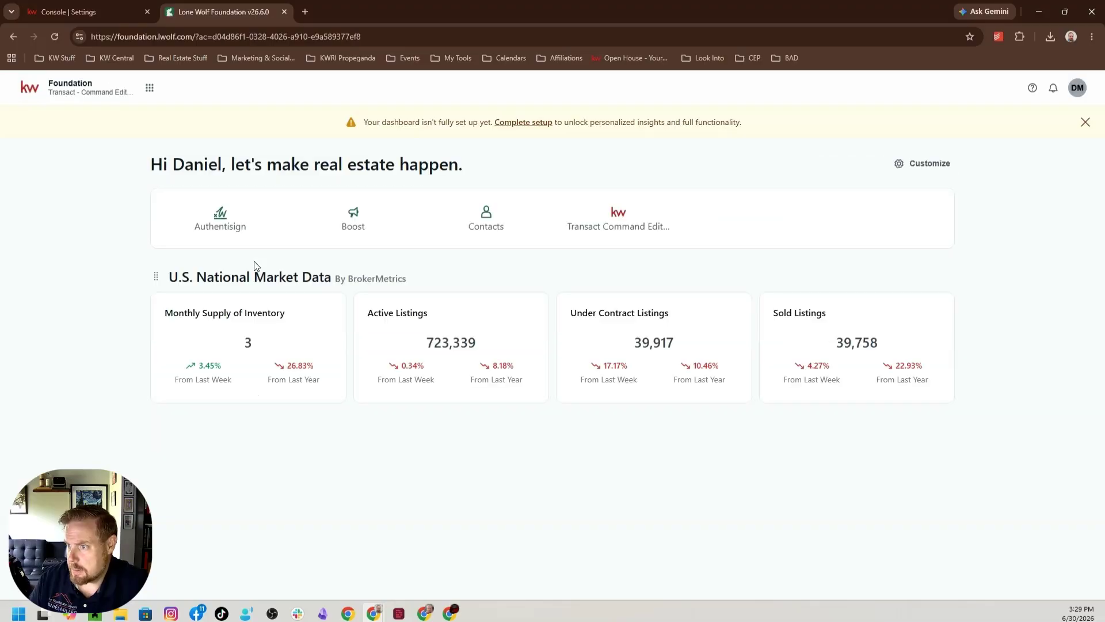
left_click(70, 93)
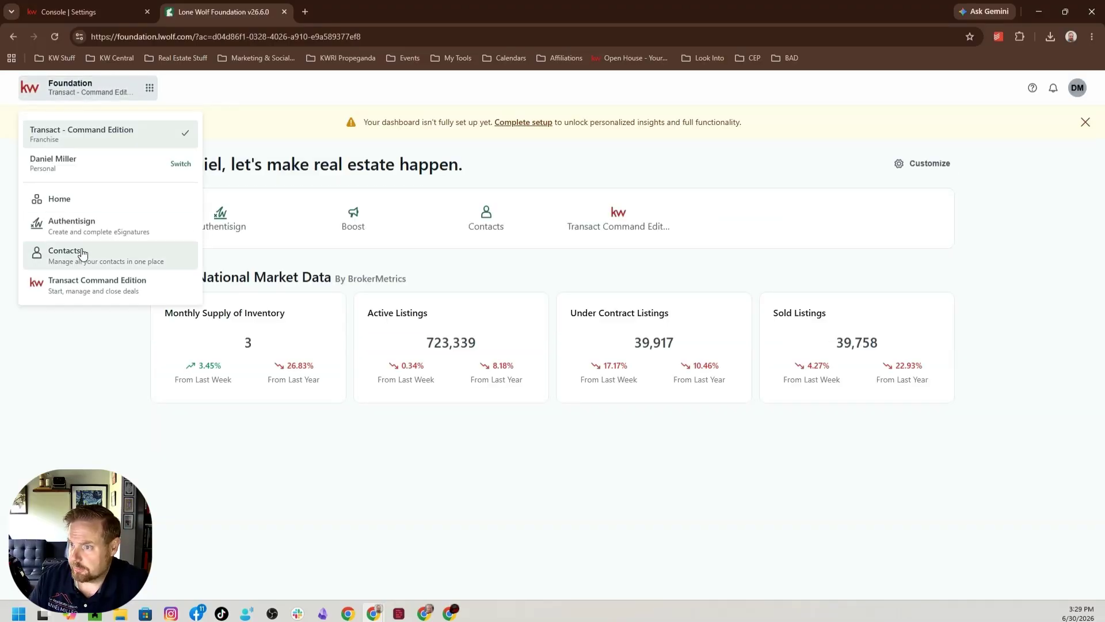
left_click(84, 225)
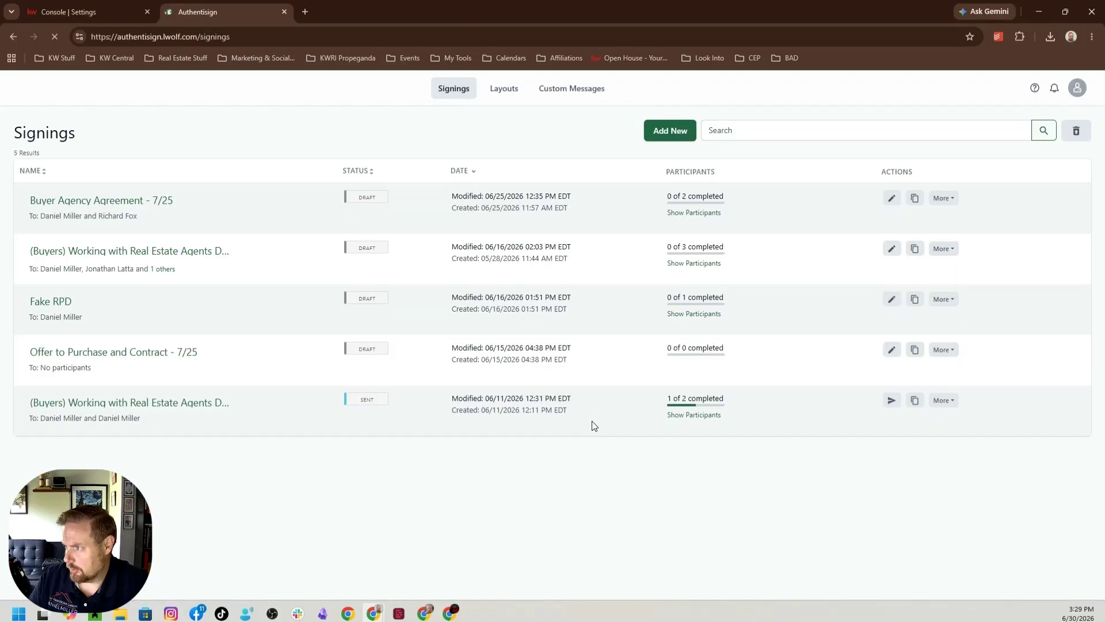
Reopen the Authentisign user settings and check the branding images and the user profile details.
left_click(1077, 92)
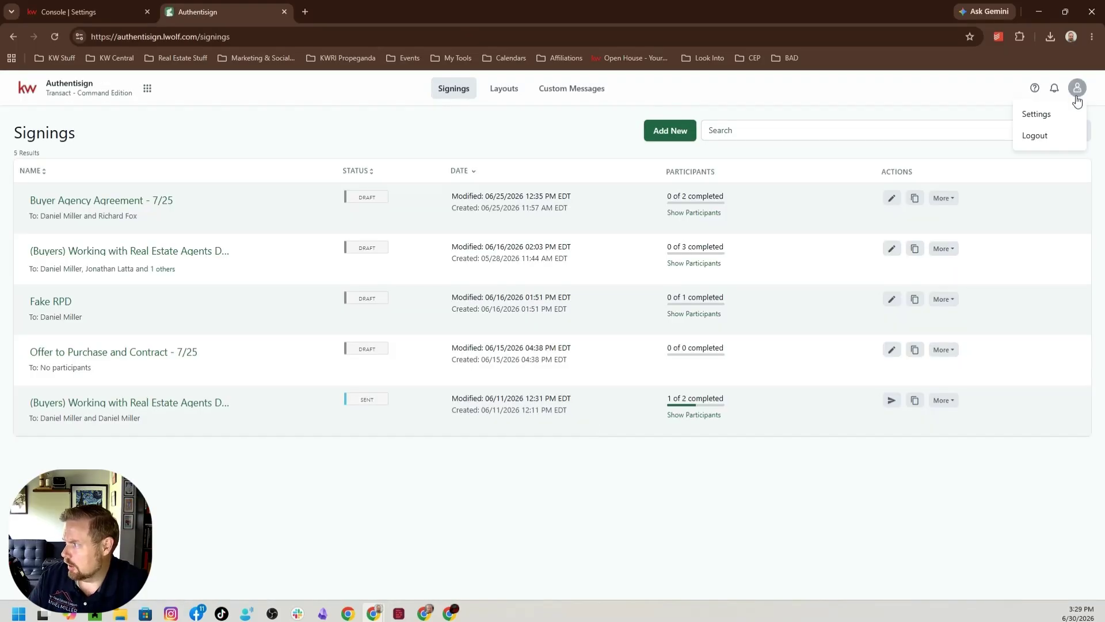
left_click(1045, 114)
scroll(571, 350, "down", 7)
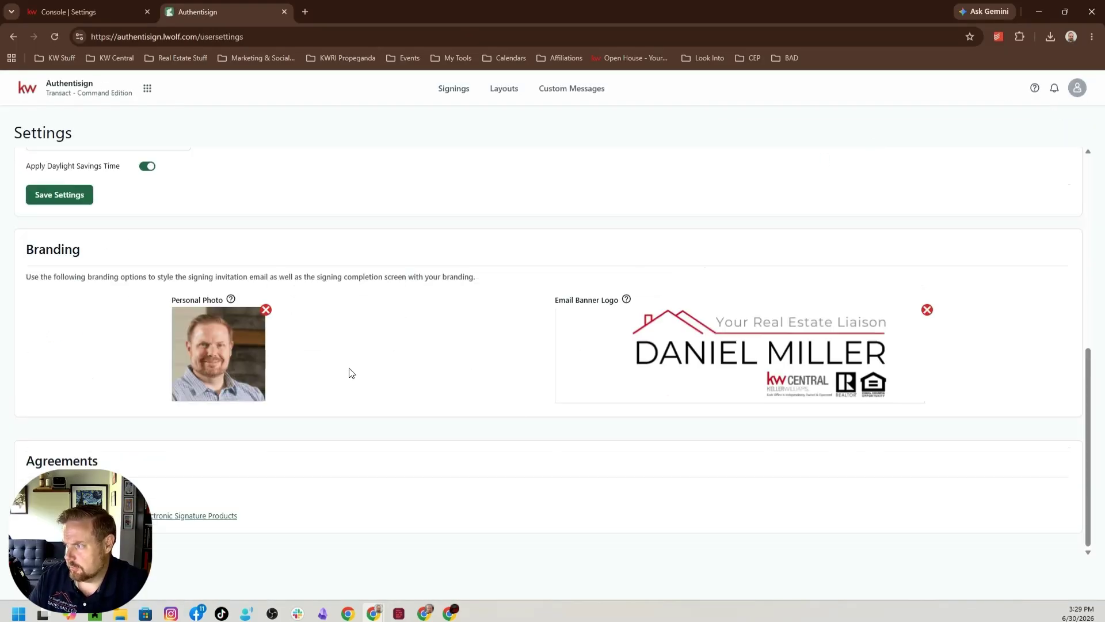
scroll(550, 288, "up", 7)
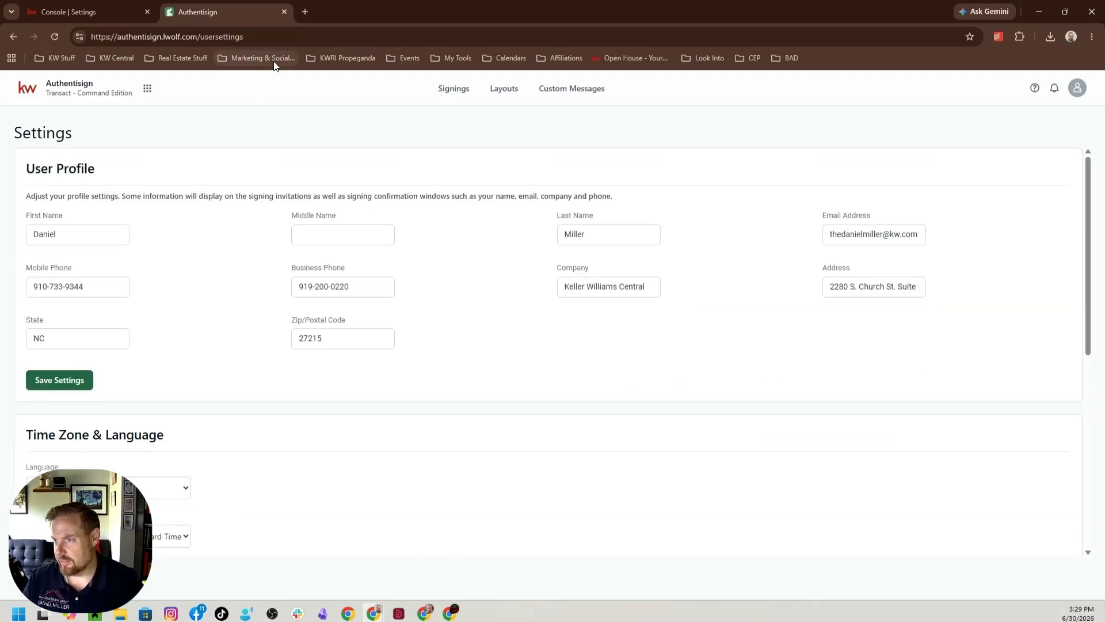
Return to the signings list and create a new signing named "demo delete me".
left_click(448, 94)
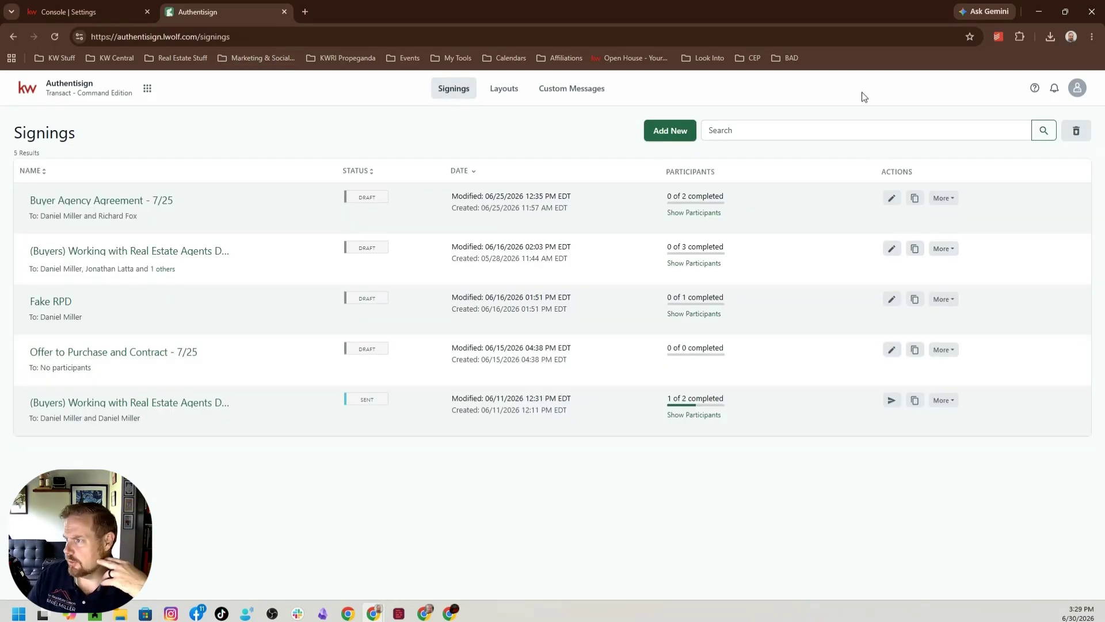
left_click(668, 130)
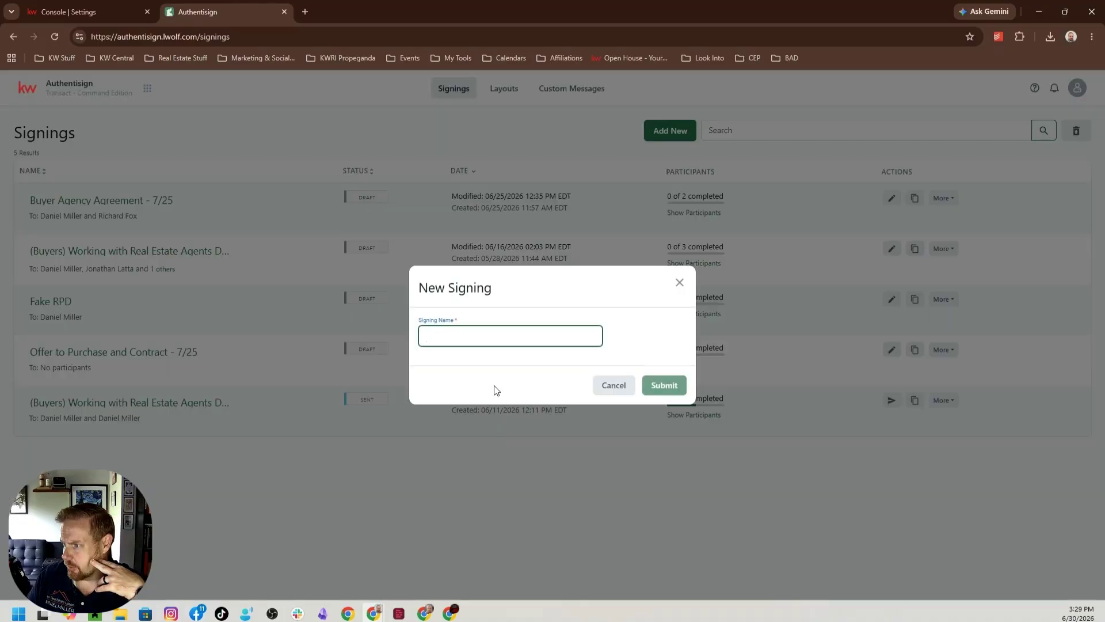
type("demo delete me")
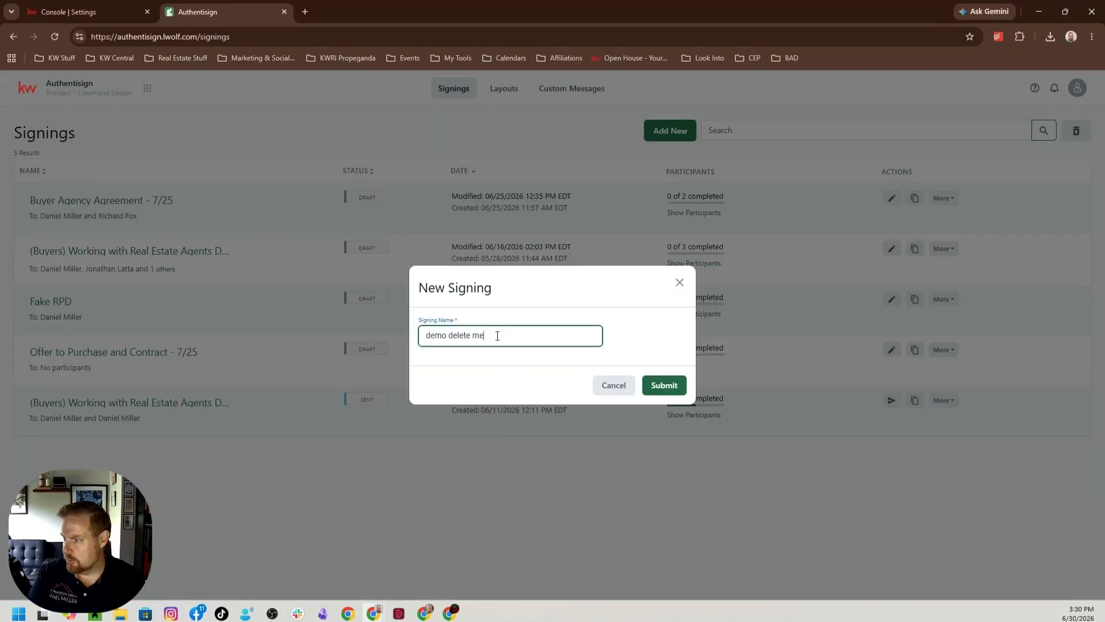
left_click(686, 385)
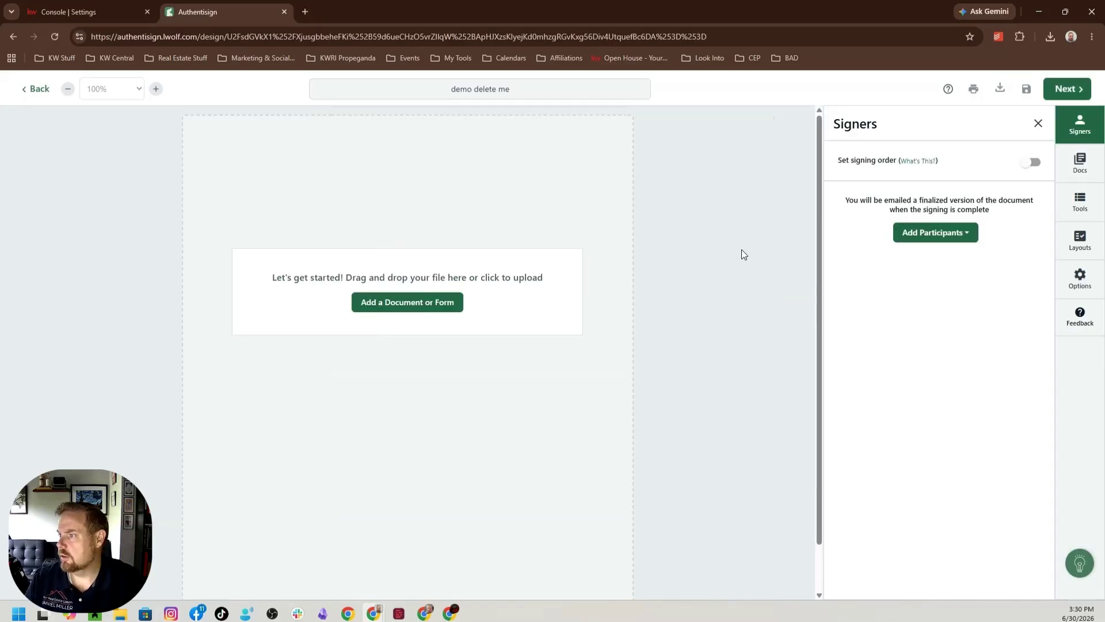
Start adding a document to the signing and look over the available upload and import sources.
left_click(402, 303)
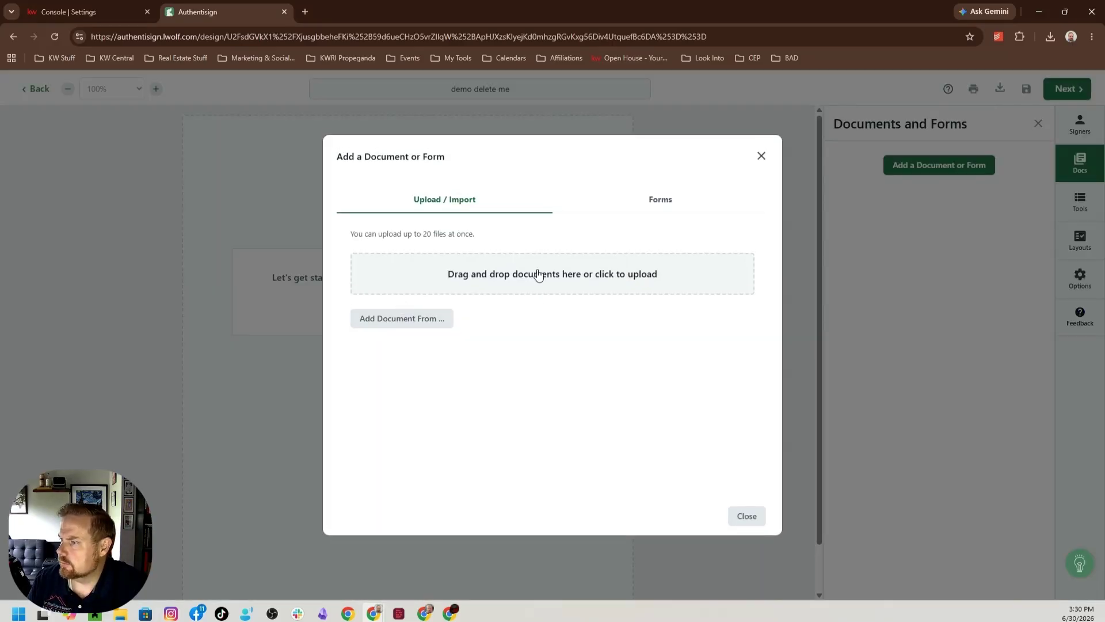
left_click(537, 277)
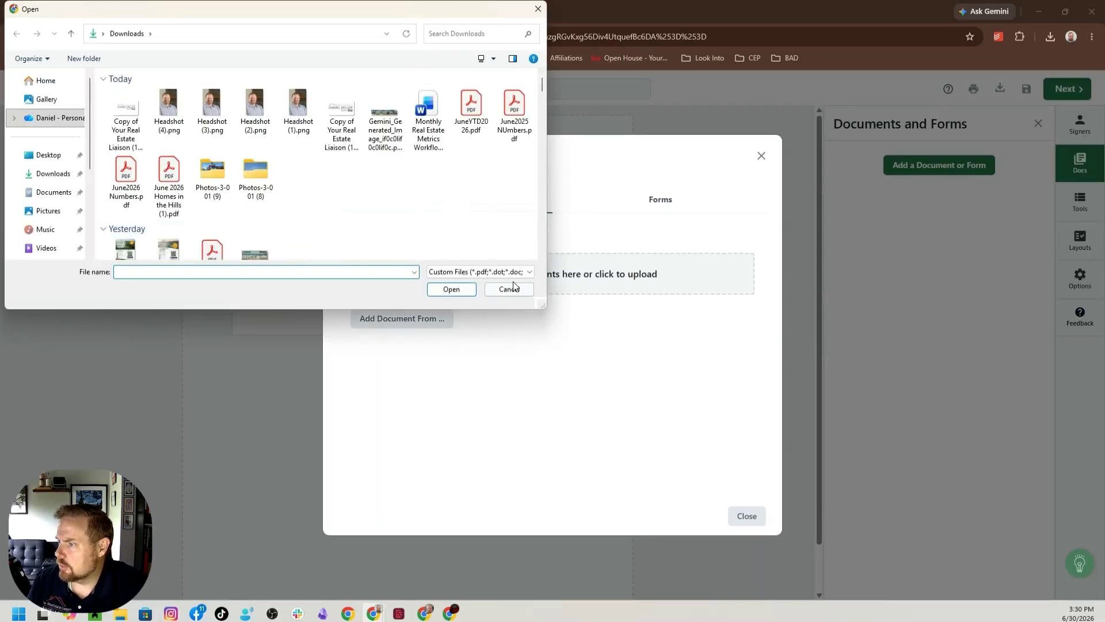
left_click(504, 285)
left_click(402, 320)
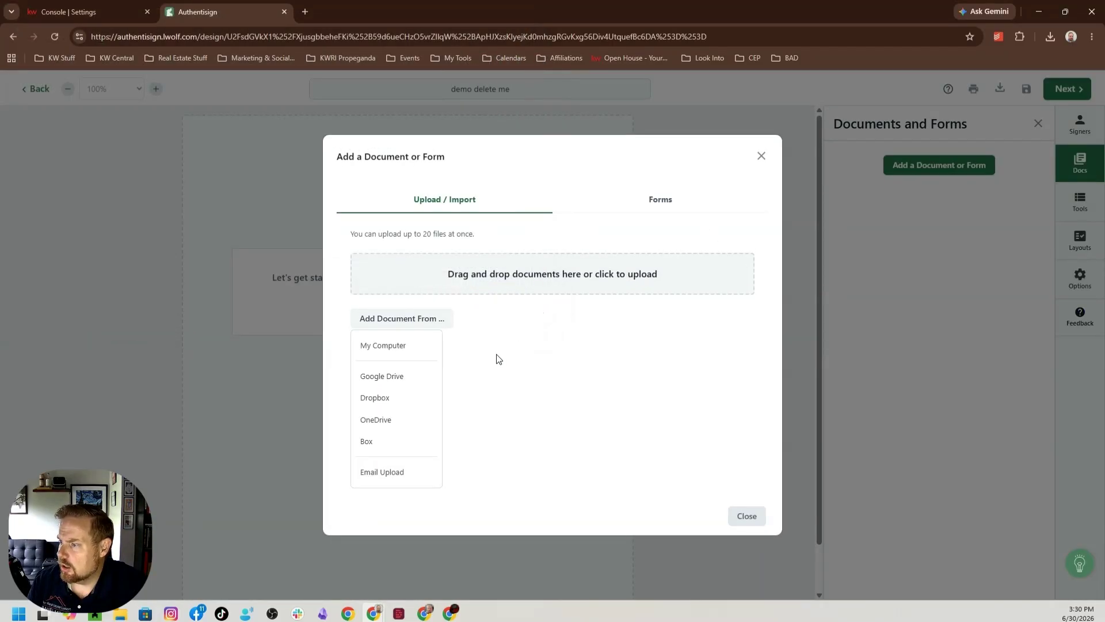
Add the form "A Brief Guide to Mold Moisture and Your Home" from All Libraries to the signing.
left_click(623, 211)
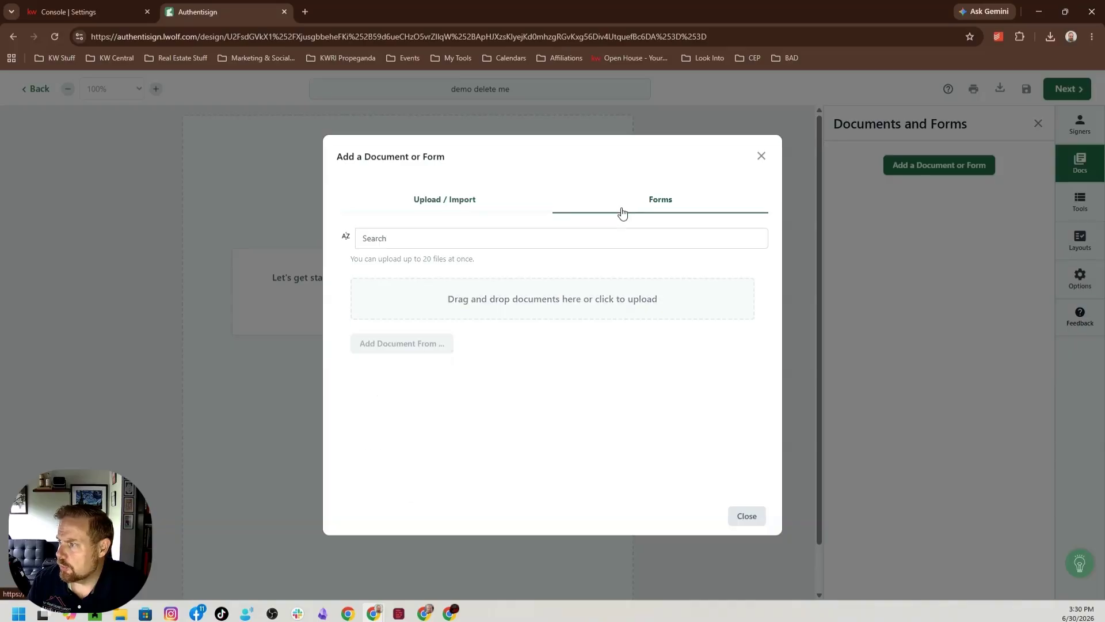
left_click(440, 270)
left_click(453, 297)
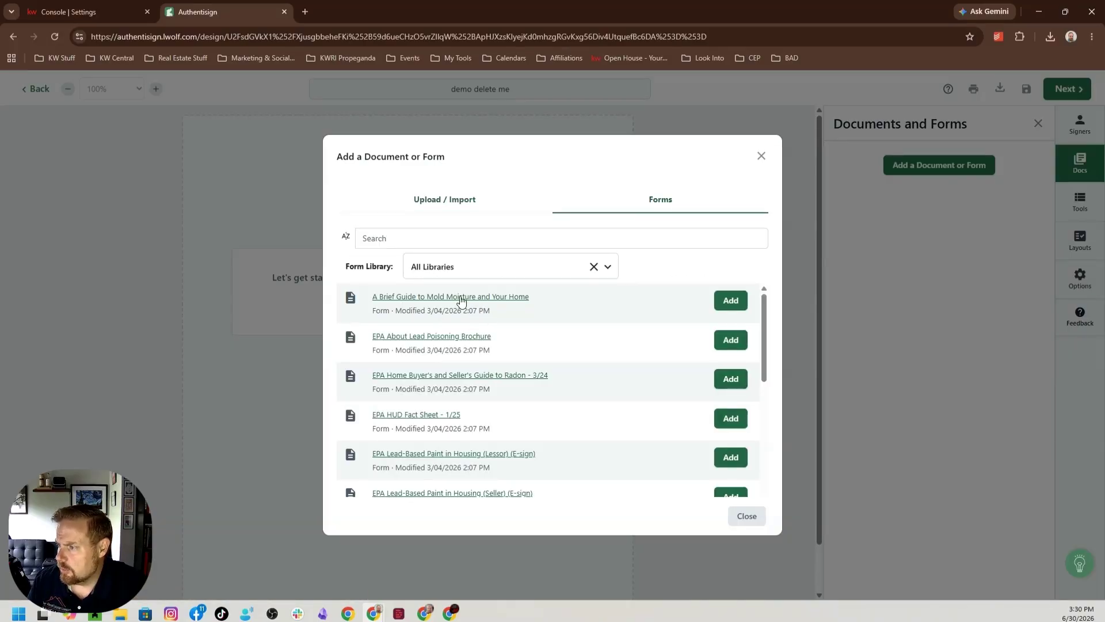
left_click(719, 300)
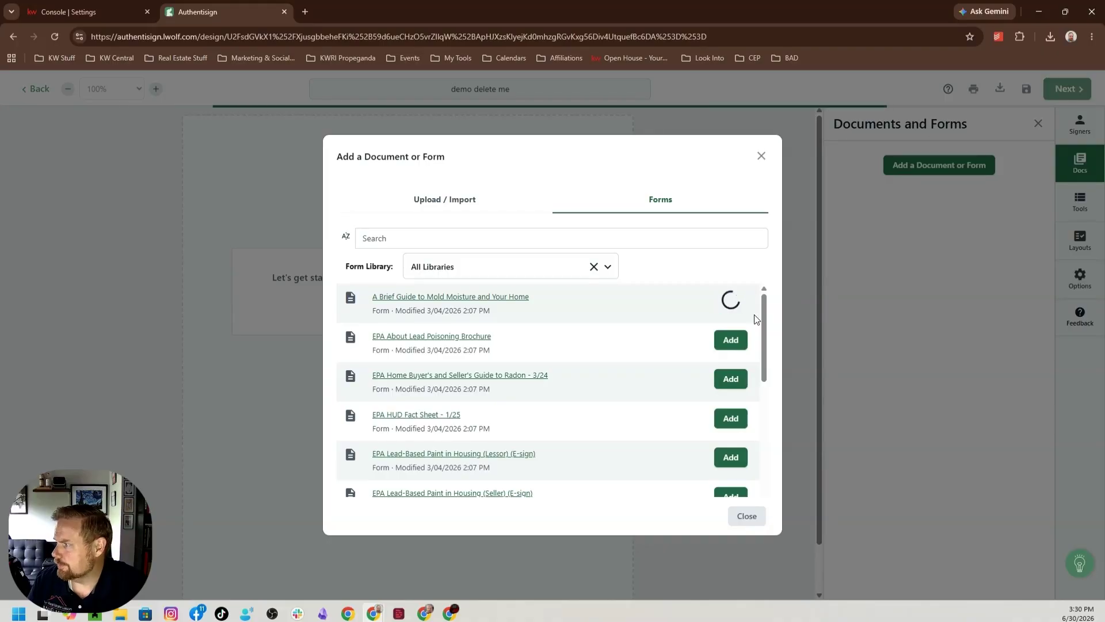
left_click(748, 519)
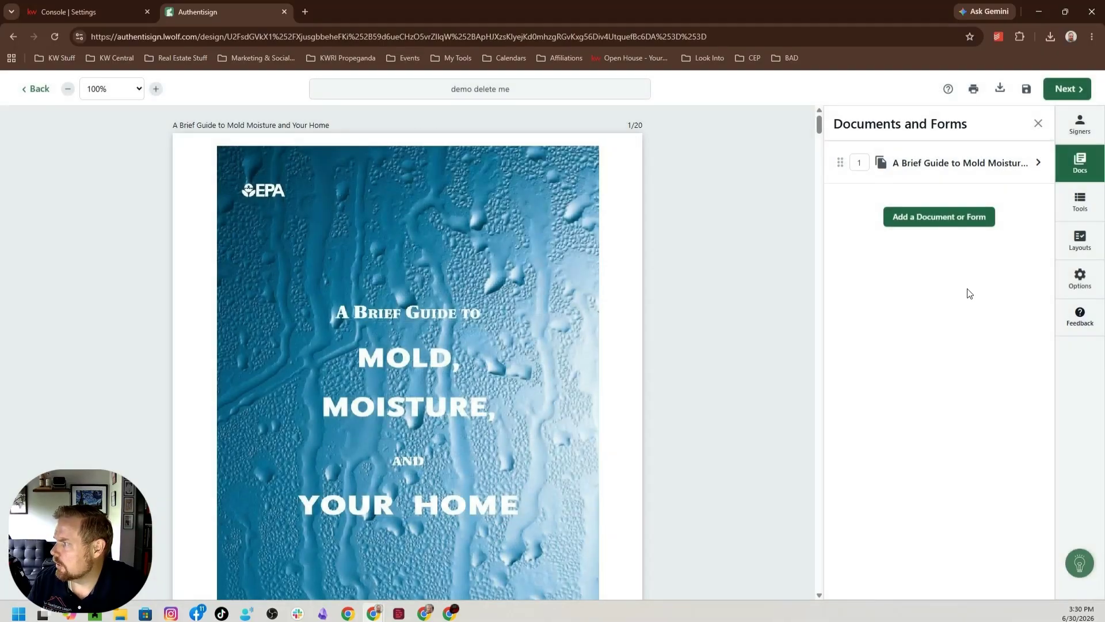
Add yourself to the signing as a participant with the Remote Signer type and save the signer details.
left_click(1080, 124)
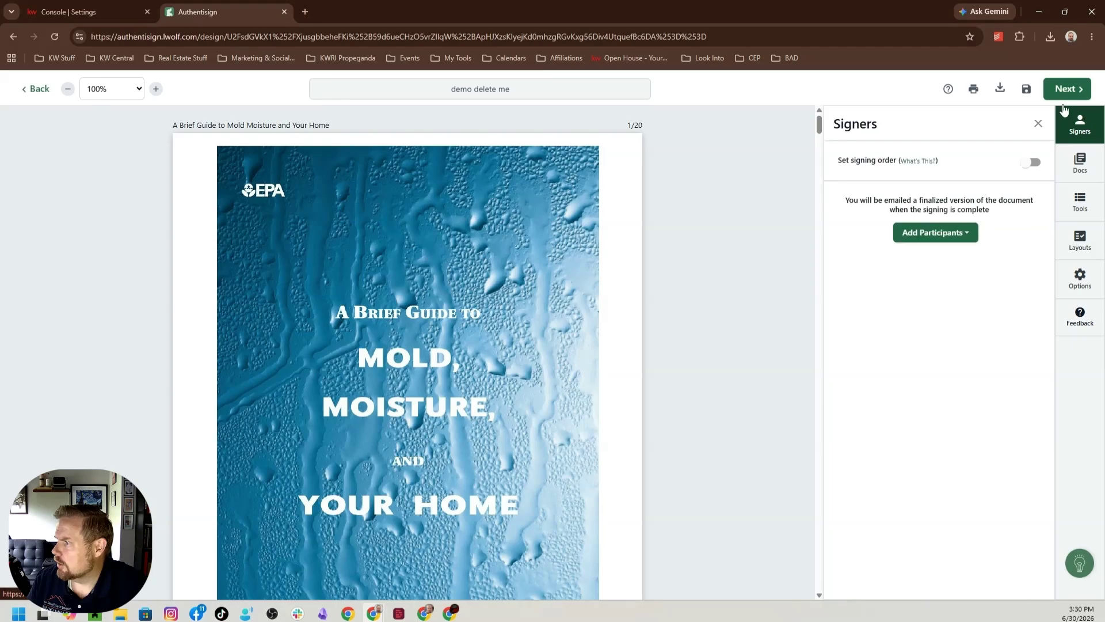
left_click(961, 233)
left_click(927, 257)
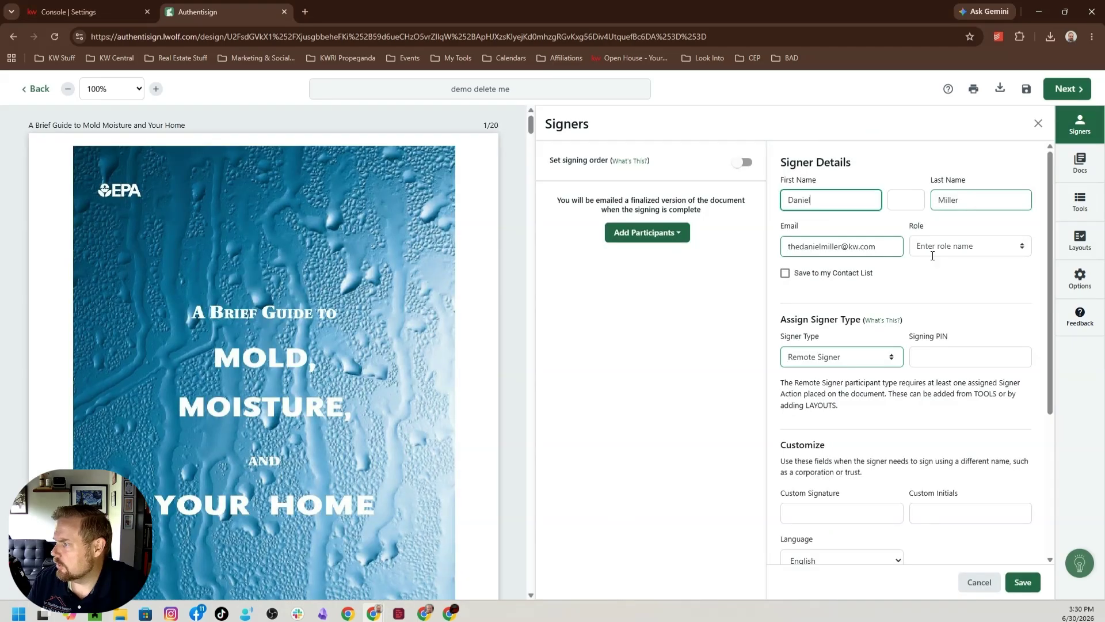
left_click(1023, 582)
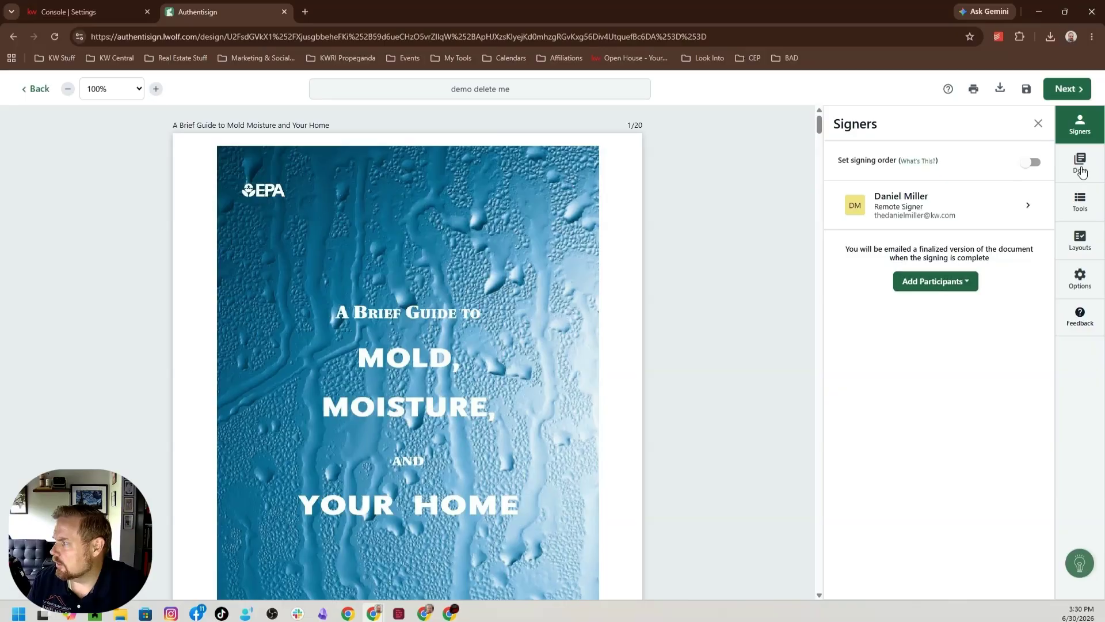
Place a Sign Here field for the signer on page 2, between the guide description and the agency address.
left_click_drag(819, 123, 819, 152)
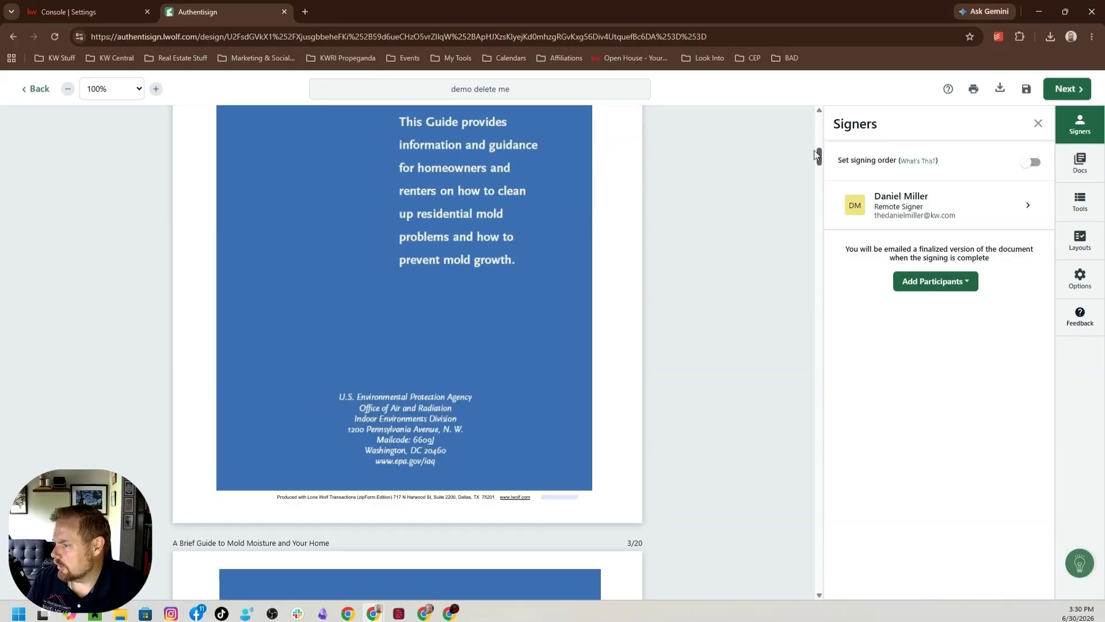
left_click(1082, 201)
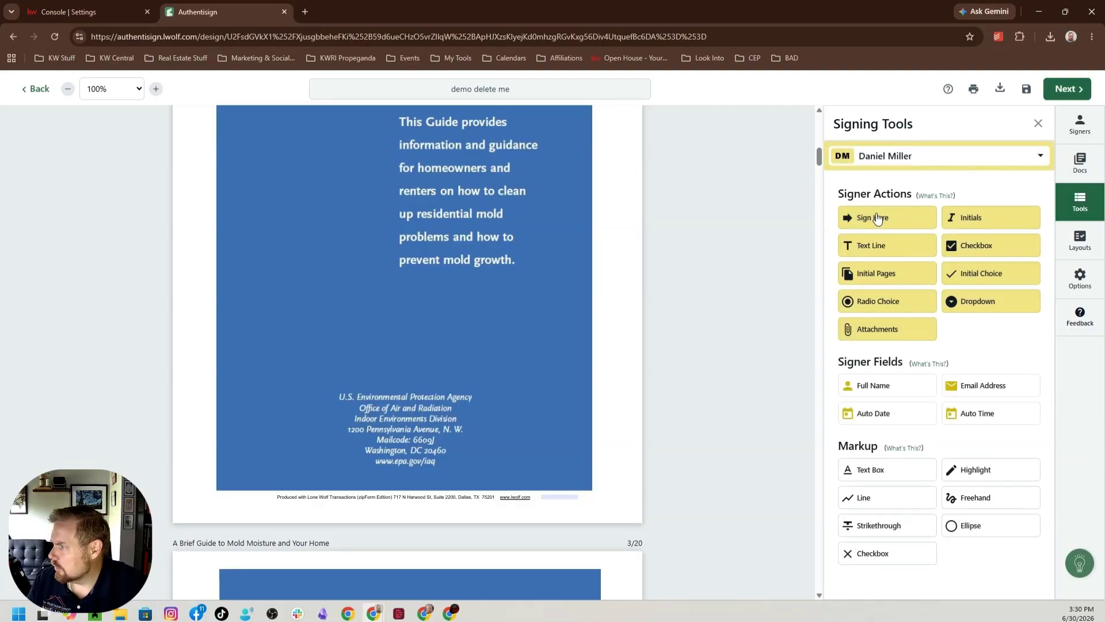
left_click_drag(885, 226, 471, 320)
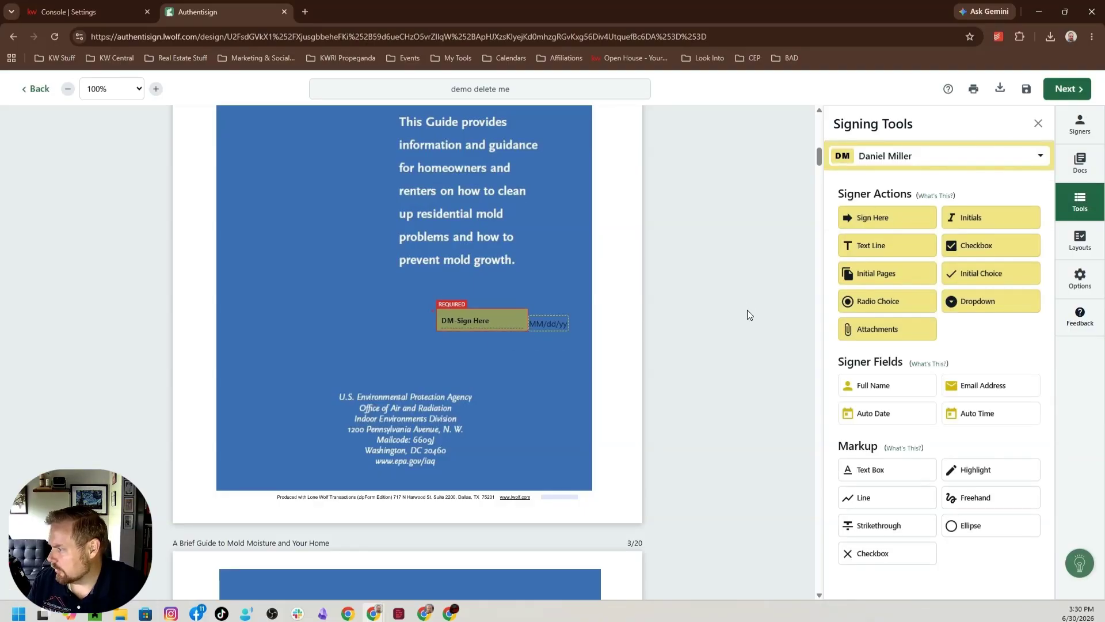
Finalize the signing setup and send the signing without customizing the invites.
left_click(1066, 89)
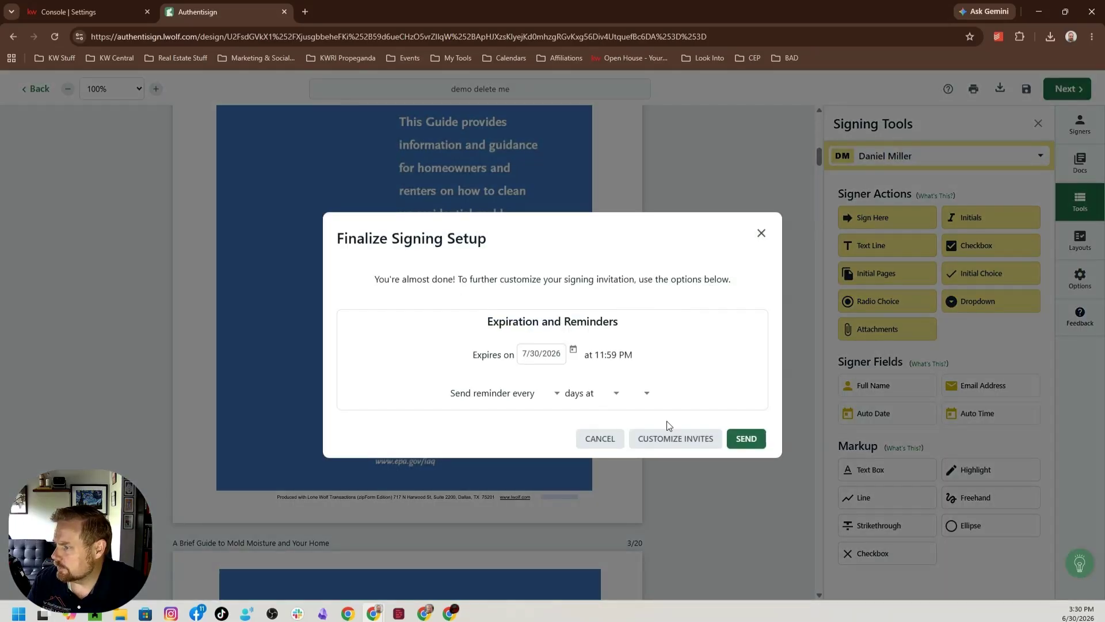
left_click(744, 439)
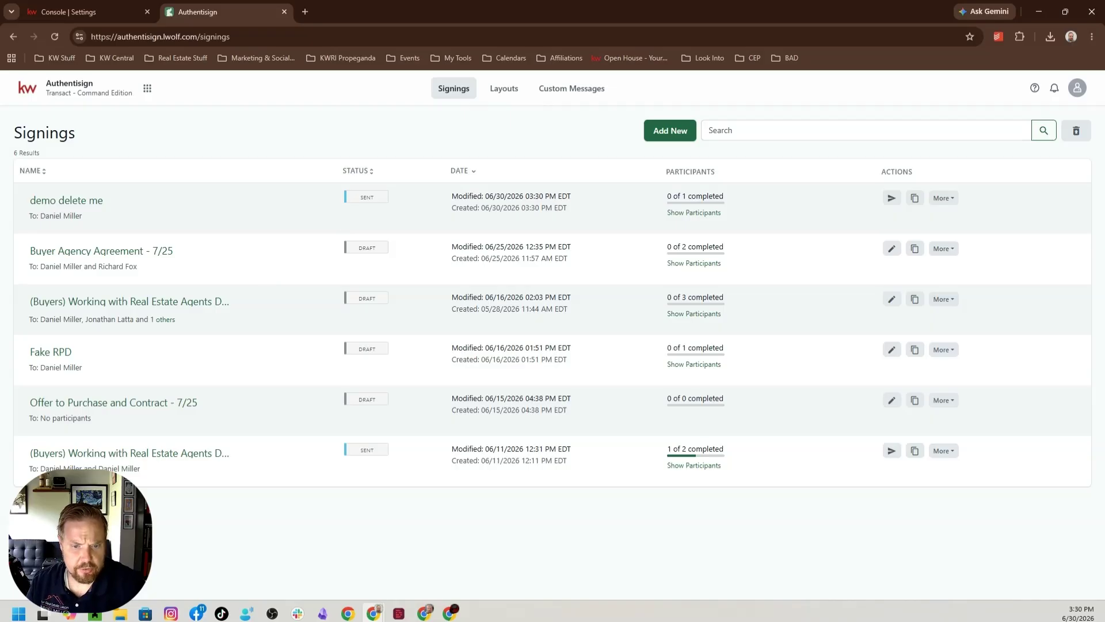
key("super+d")
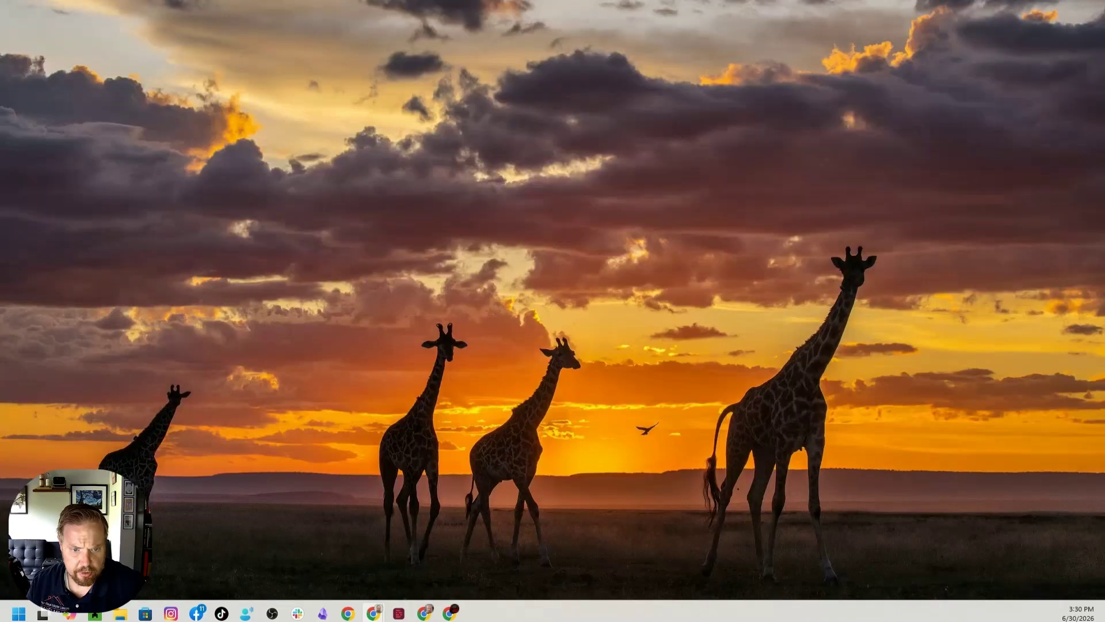
key("super+d")
Switch to Gmail in a new browser tab and show the inbox.
left_click(304, 11)
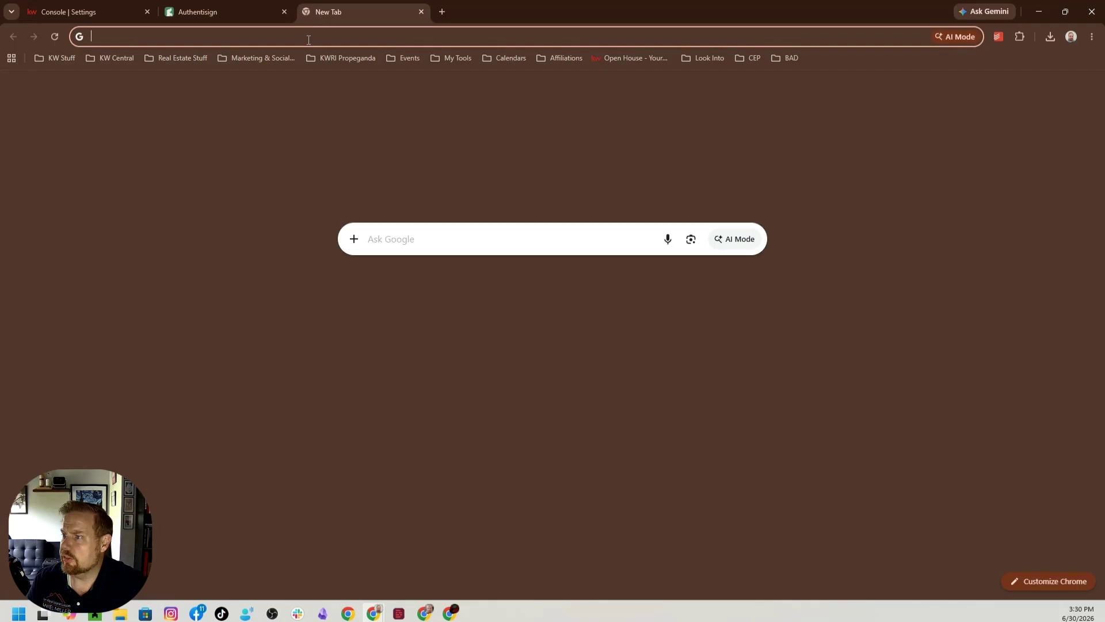
left_click(310, 42)
type("gmail.com")
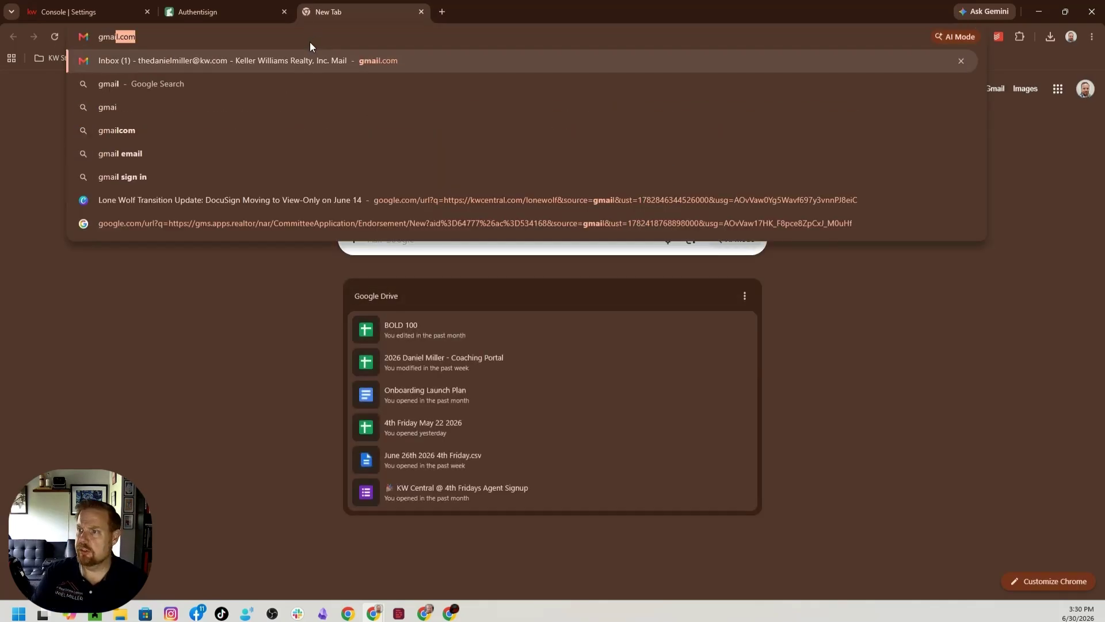
key("Return")
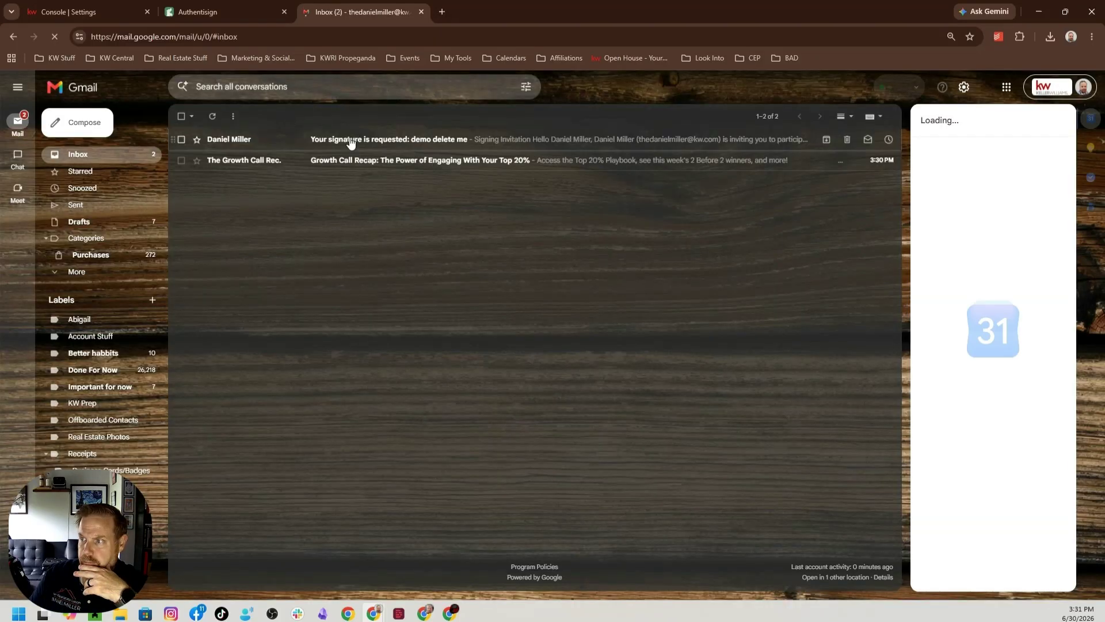
Open the email "Your signature is requested: demo delete me" and review its header branding, signing invitation and sender details.
left_click(351, 142)
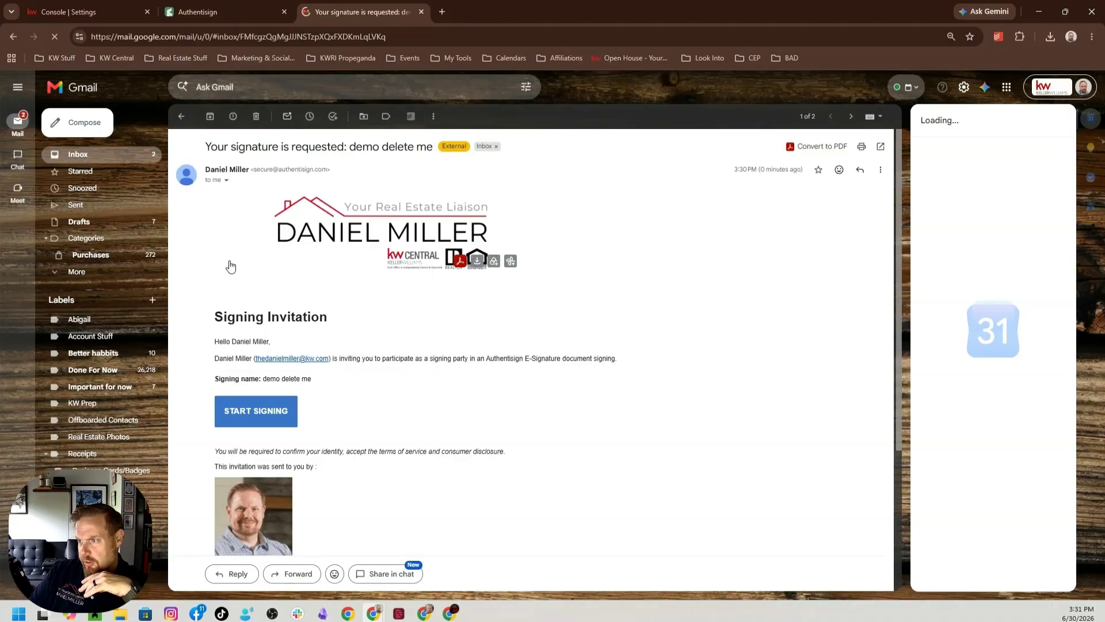
scroll(369, 374, "down", 3)
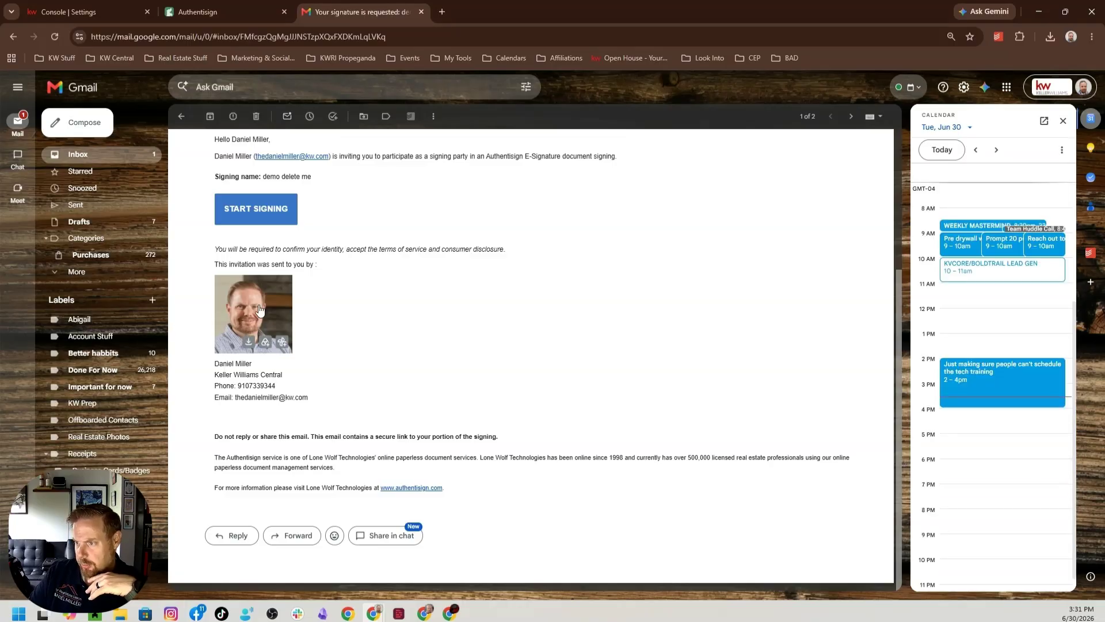
scroll(522, 386, "up", 2)
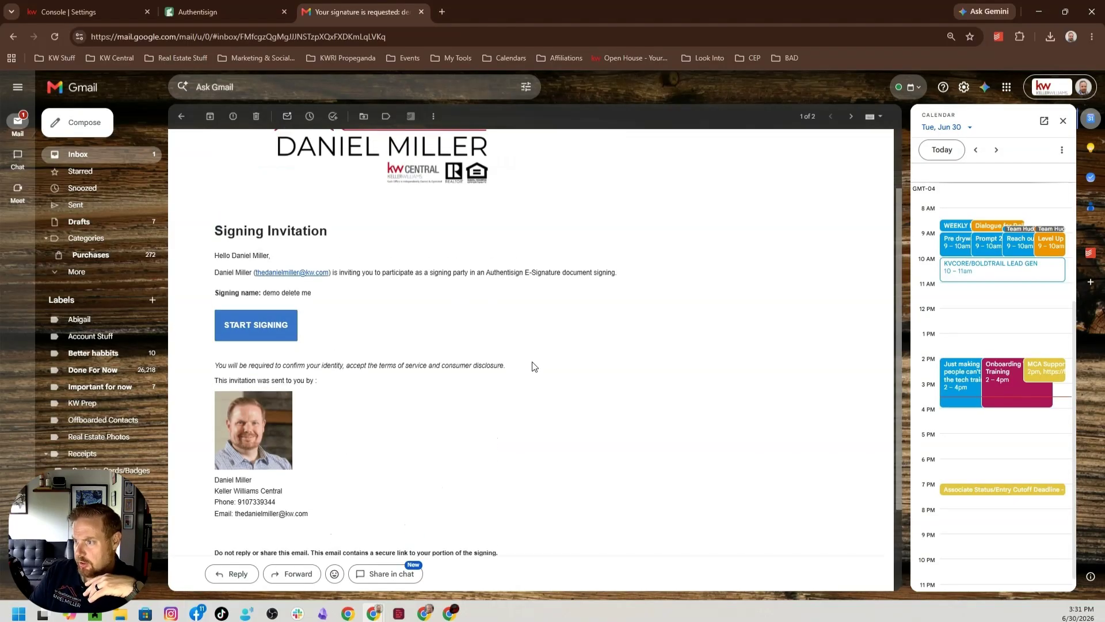
scroll(534, 366, "up", 2)
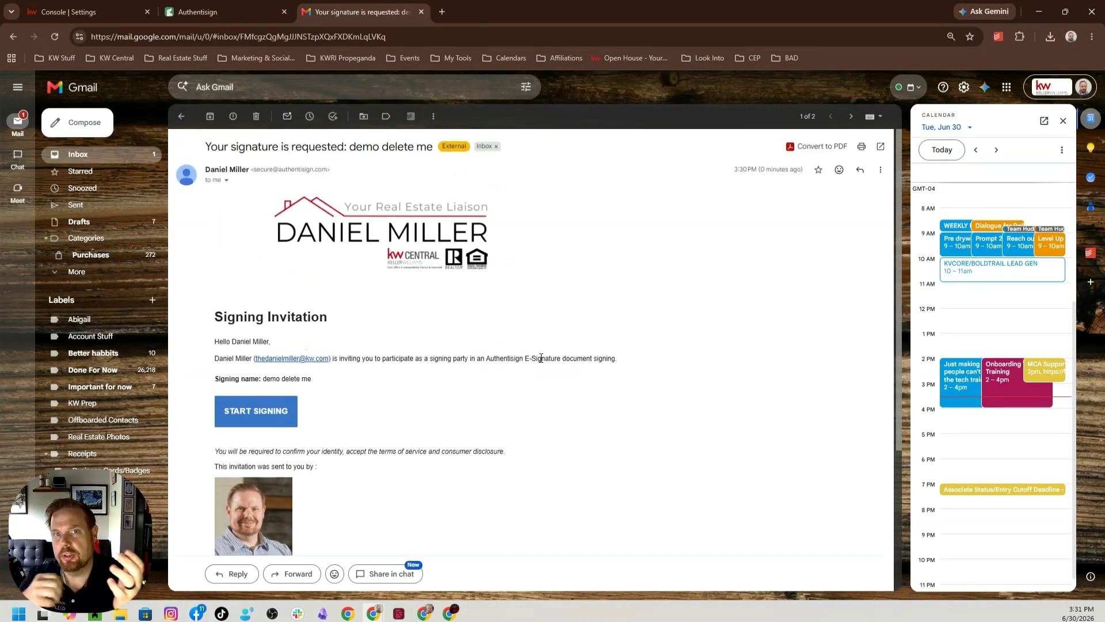